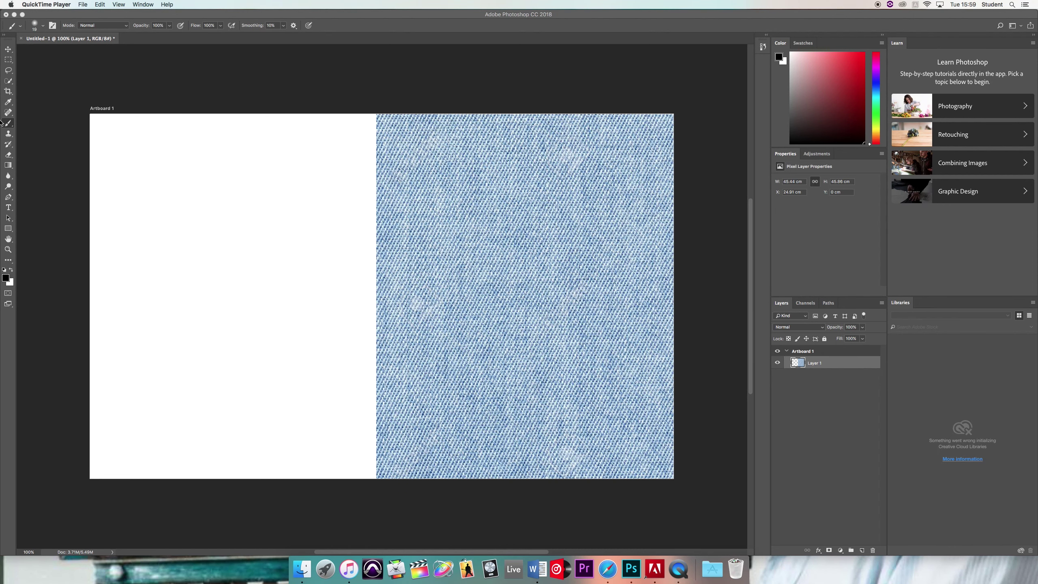
Step: Paint a thick, soft black wavy stroke down the white left half beside the denim
{"action": "left_click", "coordinate": [12, 125]}
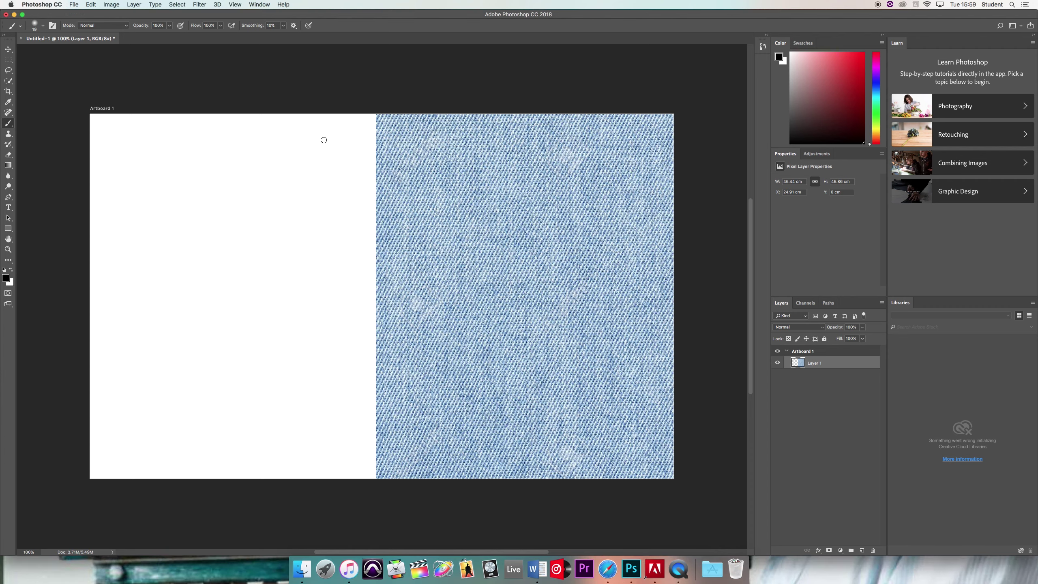
{"action": "mouse_move", "coordinate": [324, 140]}
{"action": "left_mouse_down"}
{"action": "mouse_move", "coordinate": [214, 133]}
{"action": "mouse_move", "coordinate": [88, 161]}
{"action": "mouse_move", "coordinate": [133, 188]}
{"action": "mouse_move", "coordinate": [239, 221]}
{"action": "mouse_move", "coordinate": [307, 295]}
{"action": "mouse_move", "coordinate": [191, 312]}
{"action": "mouse_move", "coordinate": [162, 360]}
{"action": "mouse_move", "coordinate": [304, 410]}
{"action": "mouse_move", "coordinate": [241, 439]}
{"action": "left_mouse_up"}
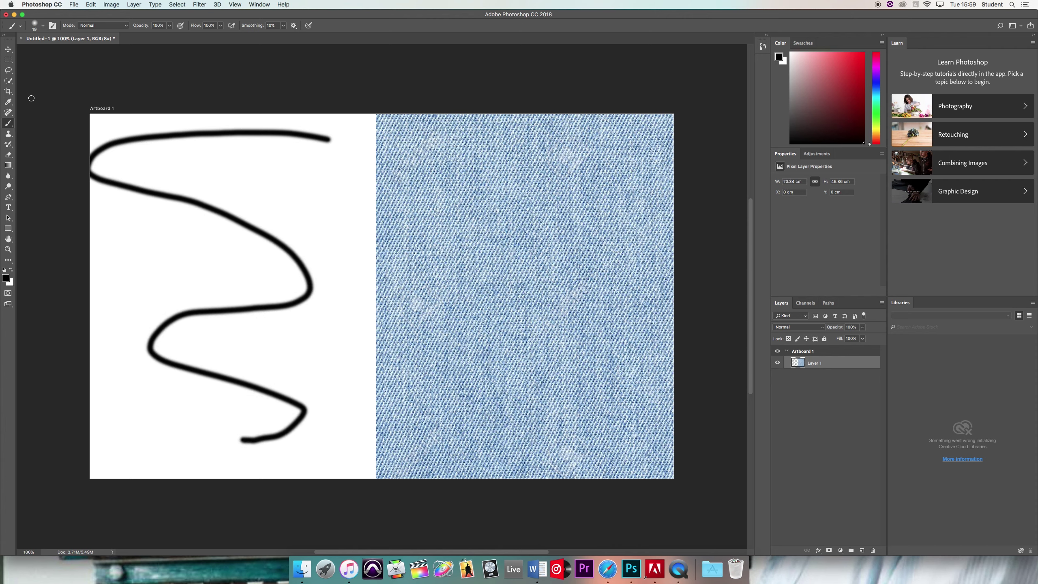
Step: Raise brush hardness to 100%, paint a hard-edged black stroke, then undo it
{"action": "right_click", "coordinate": [235, 181]}
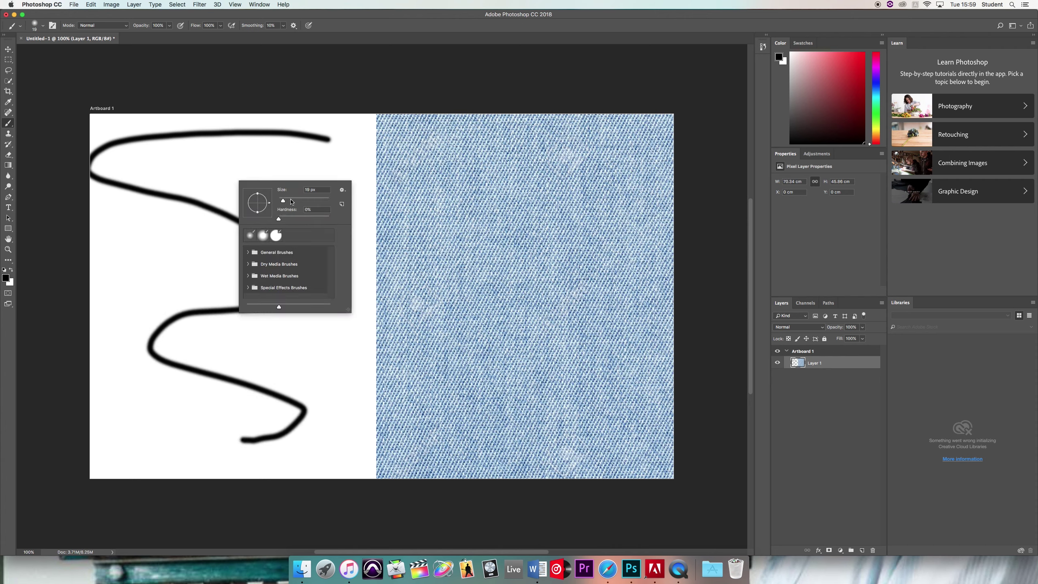
{"action": "left_click_drag", "start_coordinate": [279, 220], "coordinate": [328, 220]}
{"action": "mouse_move", "coordinate": [324, 160]}
{"action": "left_mouse_down"}
{"action": "mouse_move", "coordinate": [263, 170]}
{"action": "mouse_move", "coordinate": [324, 225]}
{"action": "mouse_move", "coordinate": [342, 297]}
{"action": "mouse_move", "coordinate": [309, 335]}
{"action": "mouse_move", "coordinate": [255, 340]}
{"action": "mouse_move", "coordinate": [330, 409]}
{"action": "mouse_move", "coordinate": [277, 452]}
{"action": "left_mouse_up"}
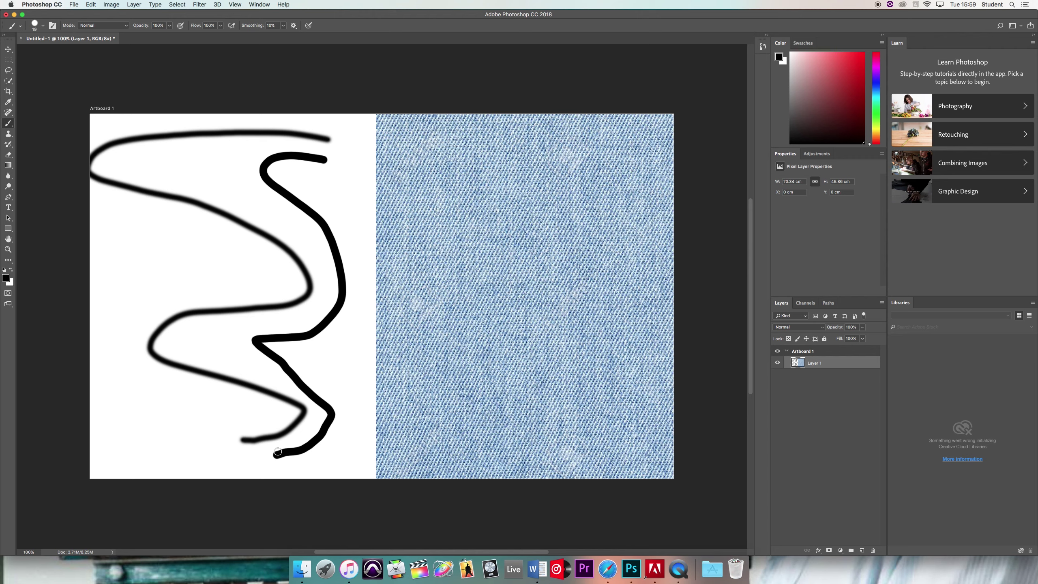
{"action": "key", "text": "super+z"}
{"action": "key", "text": "super+z"}
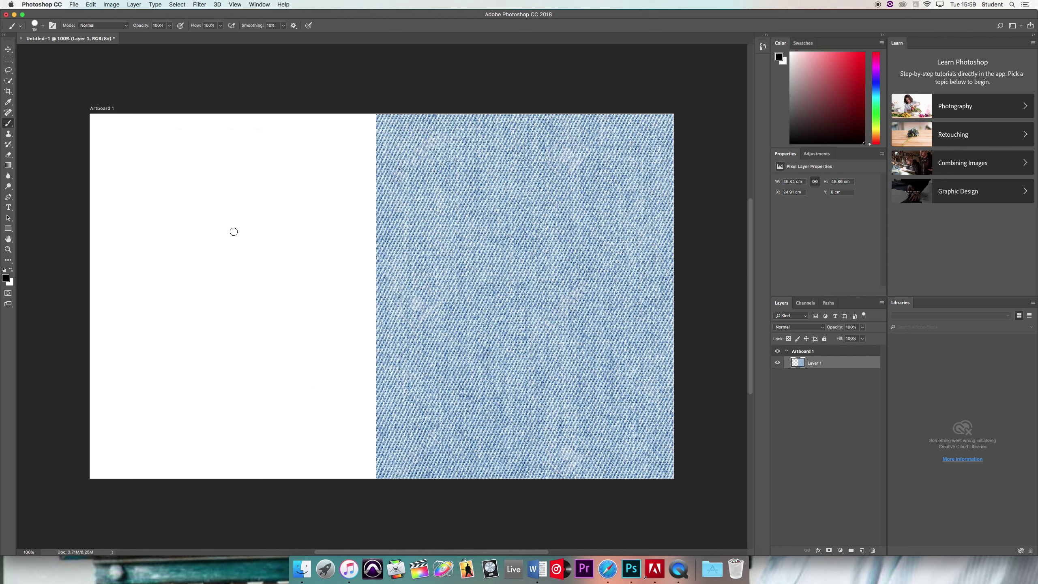
Step: Enlarge the brush to 153 px and paint a thick black S stroke
{"action": "right_click", "coordinate": [233, 233]}
{"action": "left_click_drag", "start_coordinate": [277, 253], "coordinate": [296, 250]}
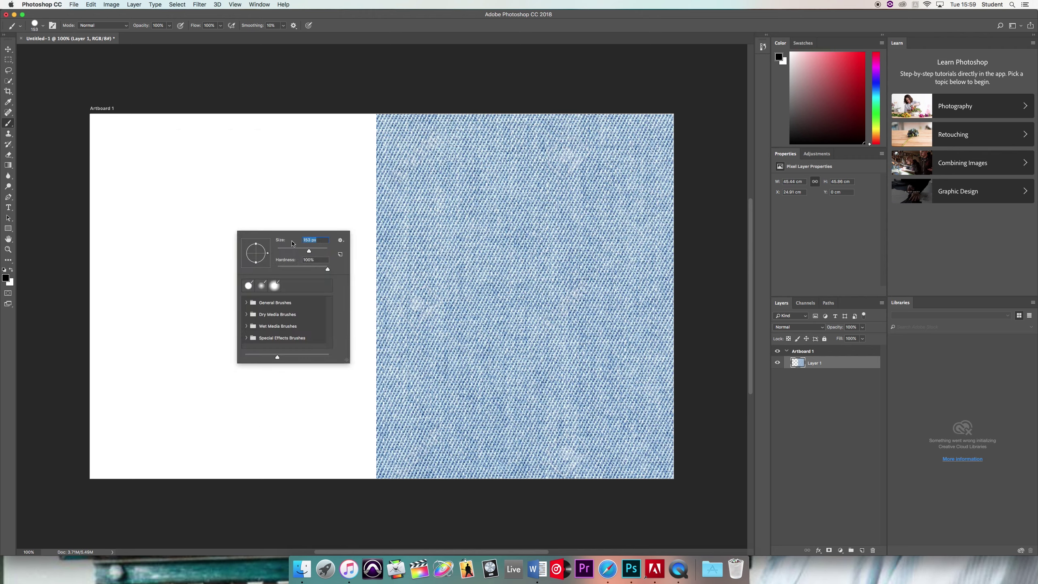
{"action": "mouse_move", "coordinate": [192, 188]}
{"action": "left_mouse_down"}
{"action": "mouse_move", "coordinate": [154, 212]}
{"action": "mouse_move", "coordinate": [224, 296]}
{"action": "mouse_move", "coordinate": [216, 357]}
{"action": "mouse_move", "coordinate": [179, 372]}
{"action": "left_mouse_up"}
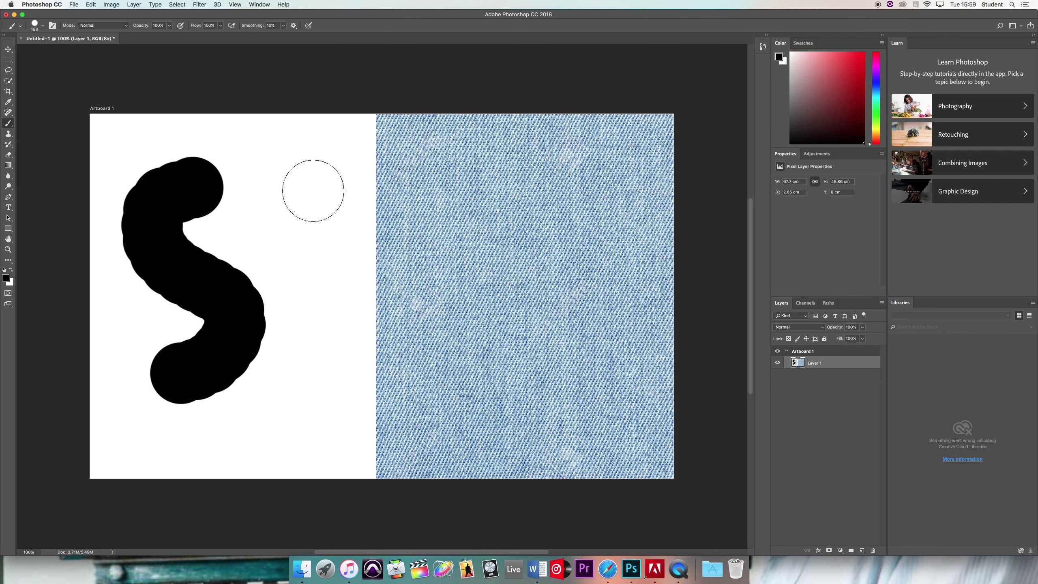
Step: Lower hardness to 0%, paint a soft black stroke, then undo both test strokes
{"action": "right_click", "coordinate": [319, 200]}
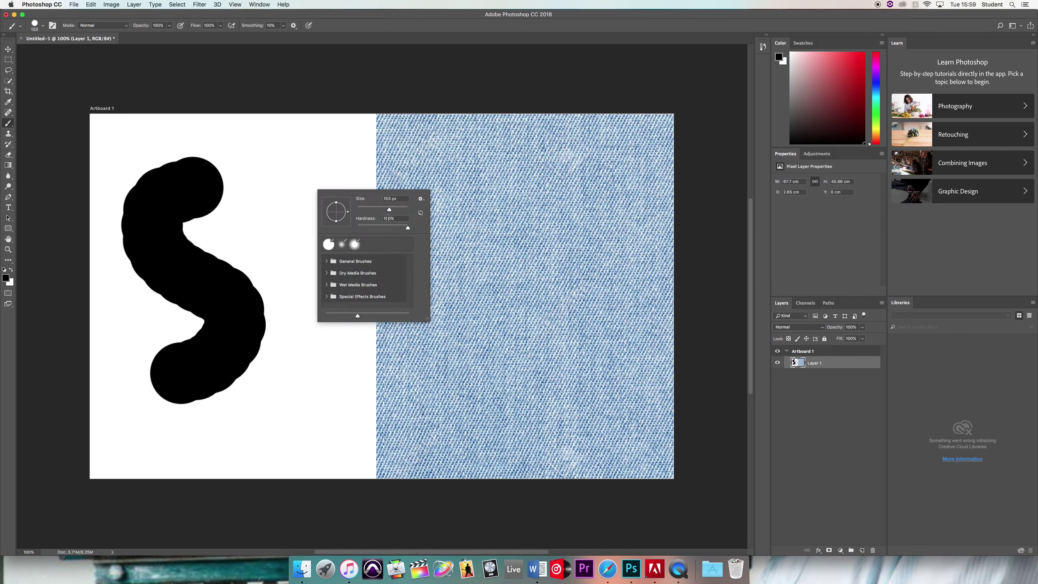
{"action": "left_click_drag", "start_coordinate": [408, 229], "coordinate": [356, 230]}
{"action": "mouse_move", "coordinate": [315, 186]}
{"action": "left_mouse_down"}
{"action": "mouse_move", "coordinate": [301, 226]}
{"action": "mouse_move", "coordinate": [335, 272]}
{"action": "mouse_move", "coordinate": [340, 321]}
{"action": "mouse_move", "coordinate": [288, 396]}
{"action": "left_mouse_up"}
{"action": "key", "text": "alt+super+z"}
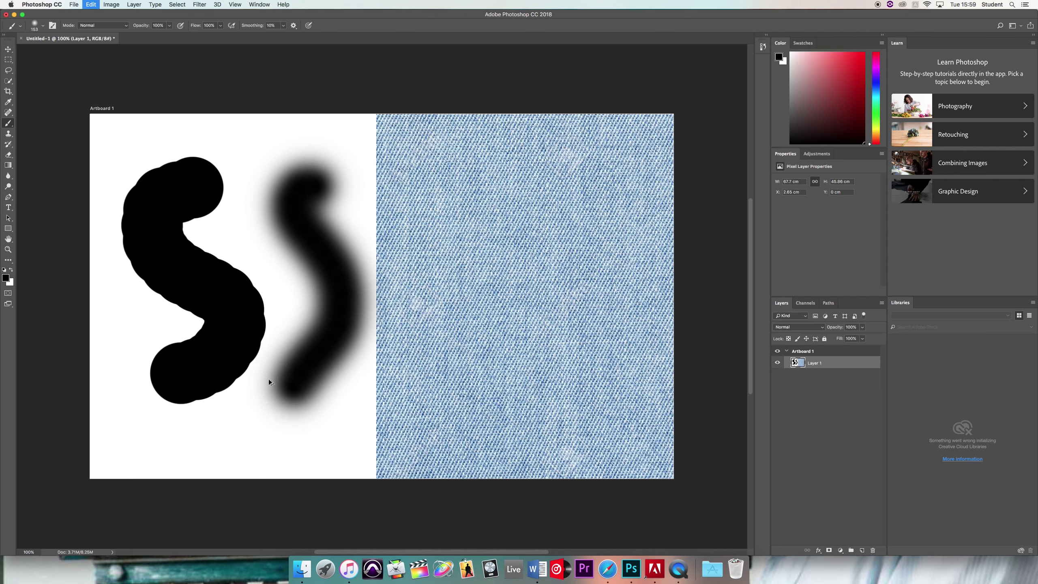
{"action": "key", "text": "alt+super+z"}
Step: Shrink the brush to 19 px, set the foreground colour to blue, and paint a blue S
{"action": "right_click", "coordinate": [223, 268]}
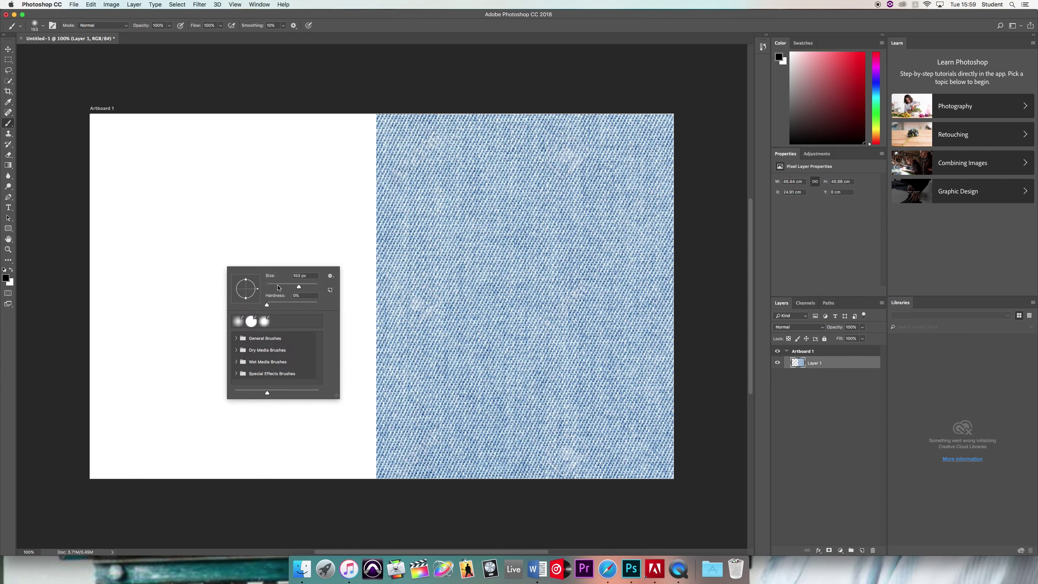
{"action": "left_click_drag", "start_coordinate": [300, 289], "coordinate": [271, 288]}
{"action": "left_click", "coordinate": [6, 280]}
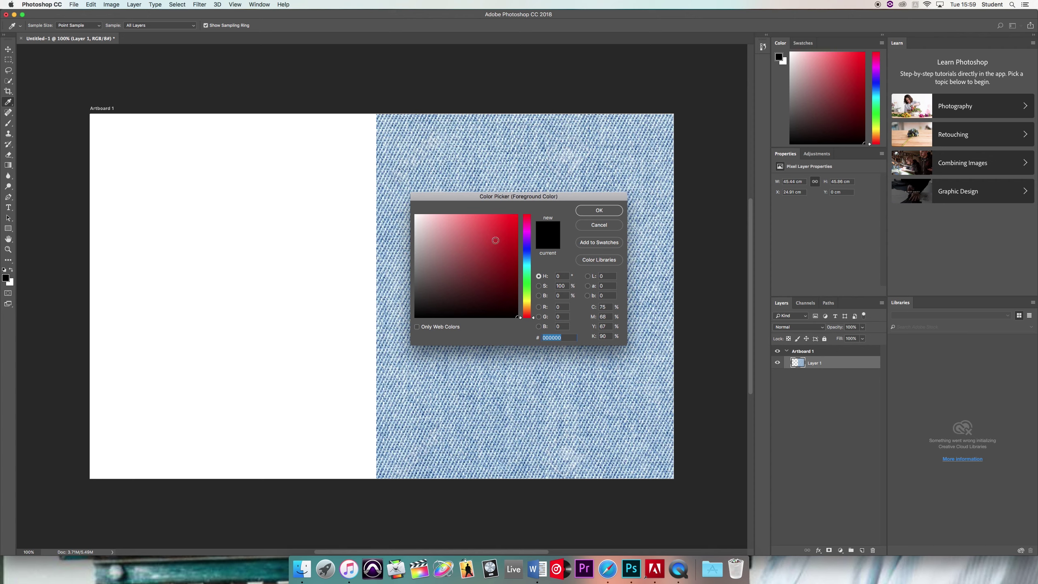
{"action": "mouse_move", "coordinate": [482, 242]}
{"action": "left_mouse_down"}
{"action": "mouse_move", "coordinate": [475, 233]}
{"action": "mouse_move", "coordinate": [531, 206]}
{"action": "left_mouse_up"}
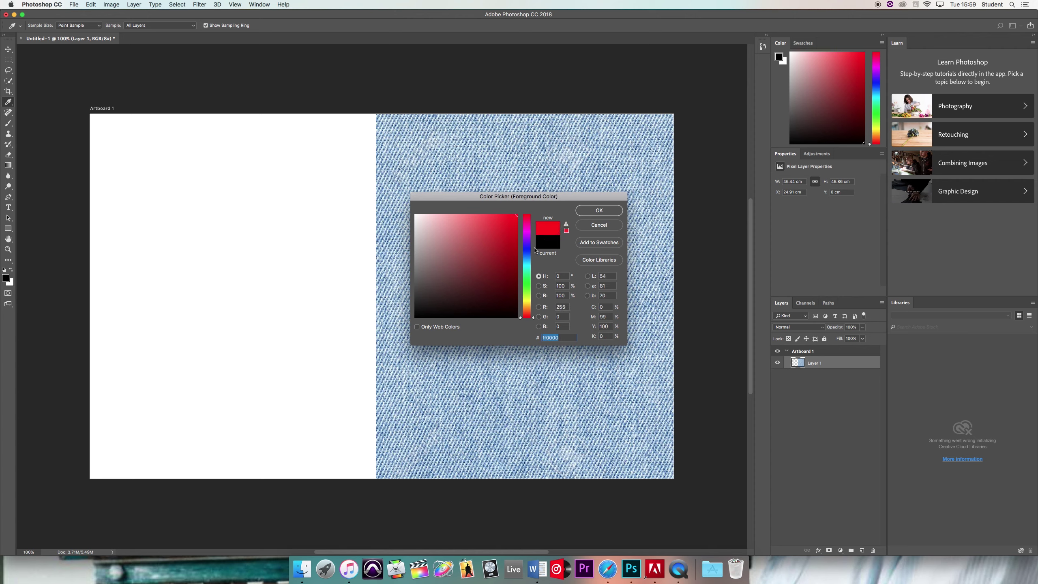
{"action": "left_click_drag", "start_coordinate": [527, 316], "coordinate": [533, 249]}
{"action": "left_click", "coordinate": [600, 210]}
{"action": "key", "text": "b"}
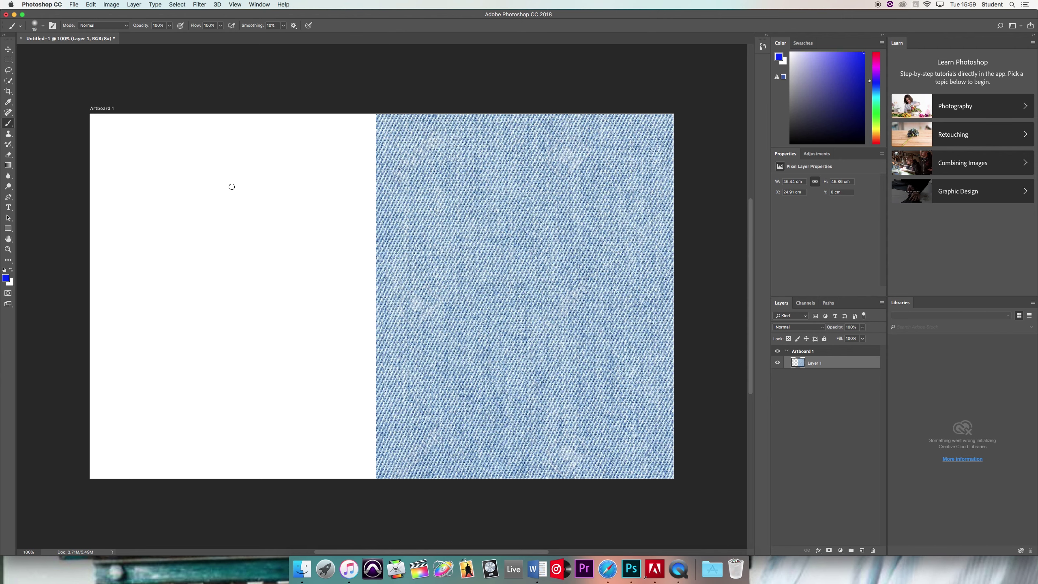
{"action": "mouse_move", "coordinate": [280, 165]}
{"action": "left_mouse_down"}
{"action": "mouse_move", "coordinate": [224, 164]}
{"action": "mouse_move", "coordinate": [175, 218]}
{"action": "mouse_move", "coordinate": [275, 279]}
{"action": "mouse_move", "coordinate": [289, 345]}
{"action": "mouse_move", "coordinate": [210, 386]}
{"action": "mouse_move", "coordinate": [181, 387]}
{"action": "left_mouse_up"}
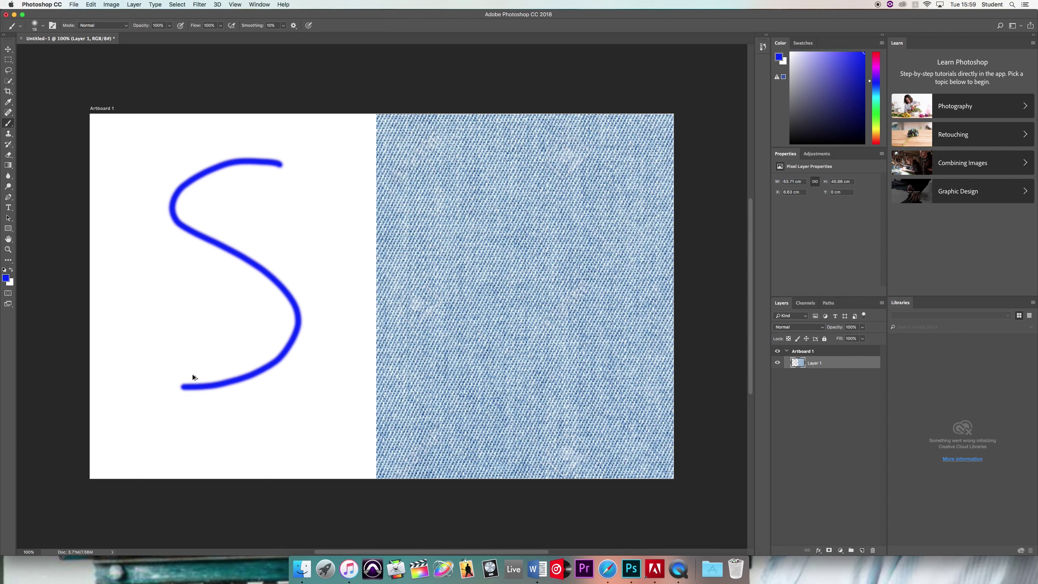
Step: Undo the blue S, switch the brush mode to Dissolve and paint a grainy blue scribble
{"action": "key", "text": "super+z"}
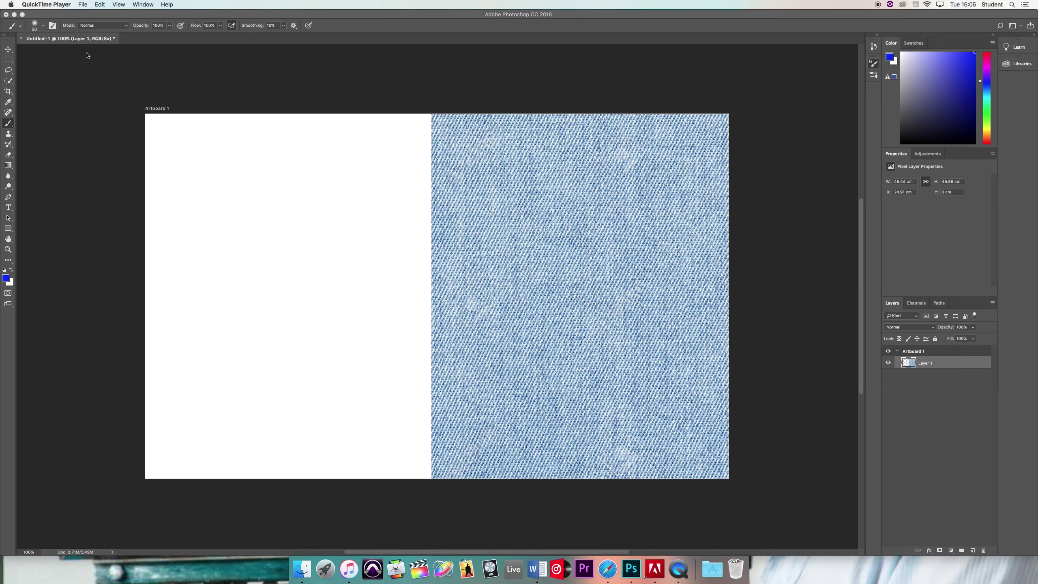
{"action": "left_click", "coordinate": [120, 28]}
{"action": "left_click", "coordinate": [119, 26]}
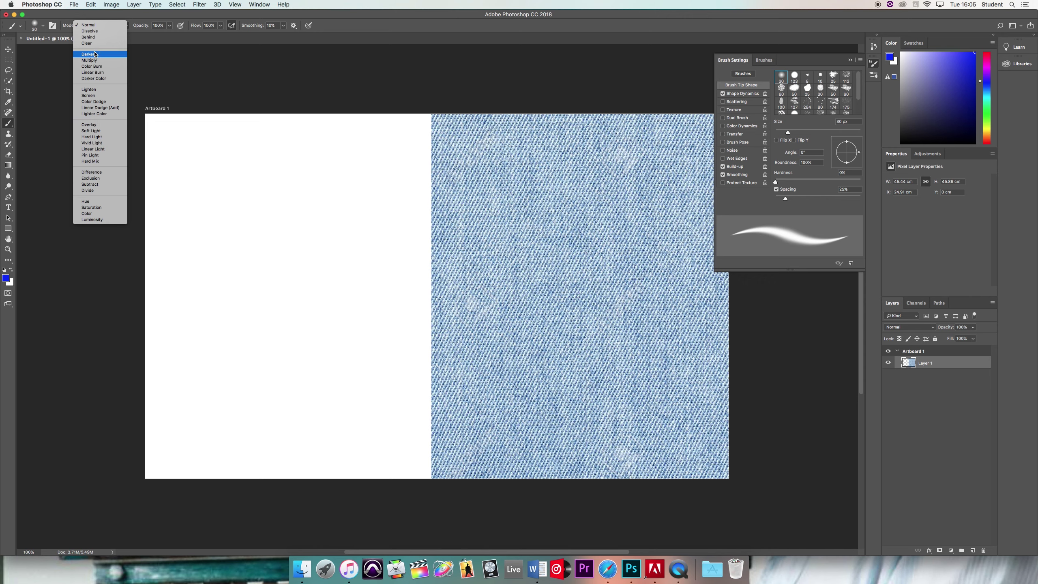
{"action": "left_click", "coordinate": [89, 31]}
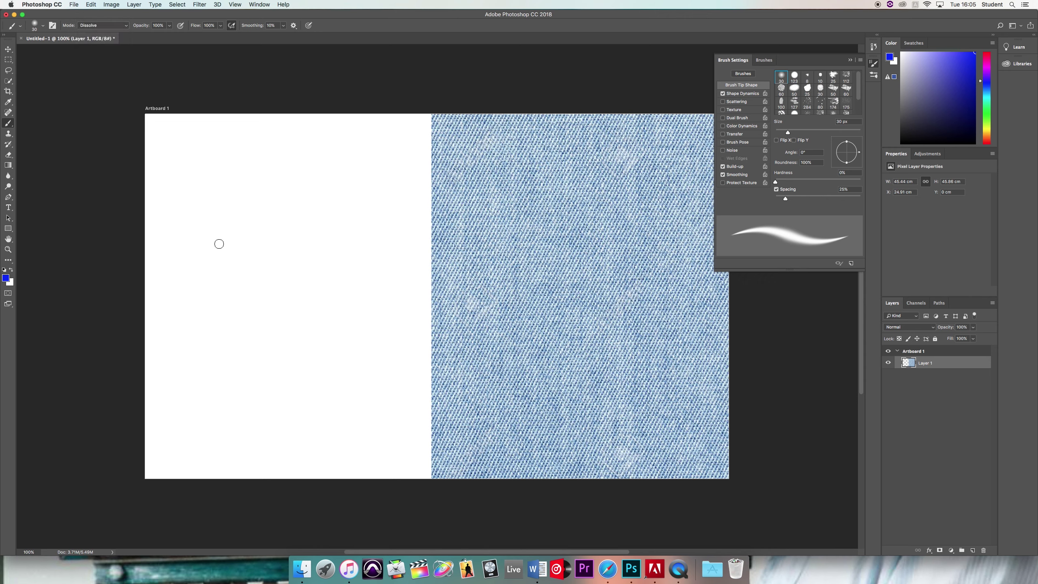
{"action": "mouse_move", "coordinate": [363, 242]}
{"action": "left_mouse_down"}
{"action": "mouse_move", "coordinate": [340, 287]}
{"action": "mouse_move", "coordinate": [282, 296]}
{"action": "mouse_move", "coordinate": [274, 260]}
{"action": "mouse_move", "coordinate": [327, 284]}
{"action": "mouse_move", "coordinate": [316, 284]}
{"action": "left_mouse_up"}
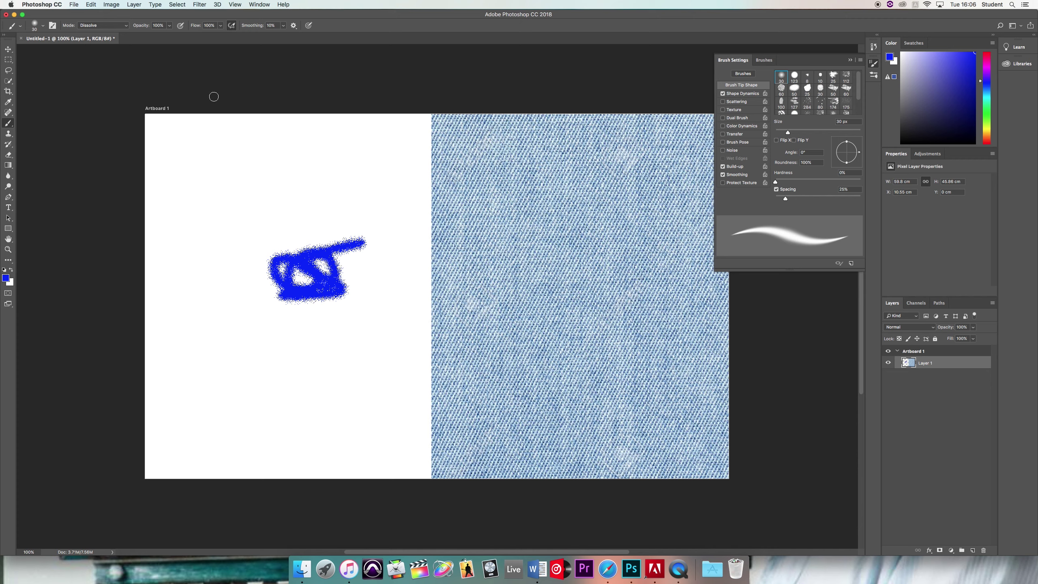
Step: Switch the brush mode to Behind and paint a blue stroke across the upper white area
{"action": "left_click", "coordinate": [112, 26]}
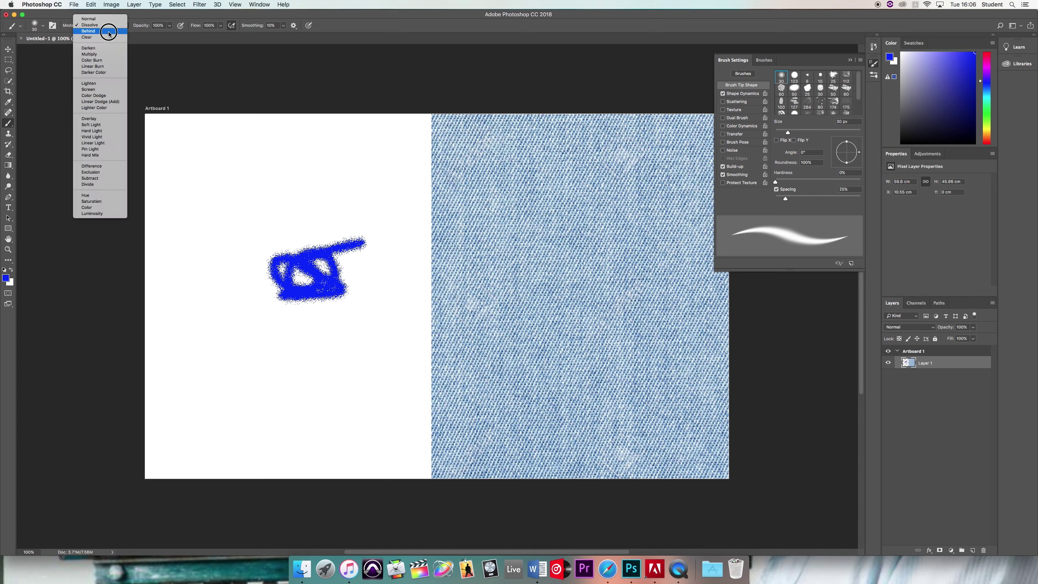
{"action": "left_click", "coordinate": [109, 33]}
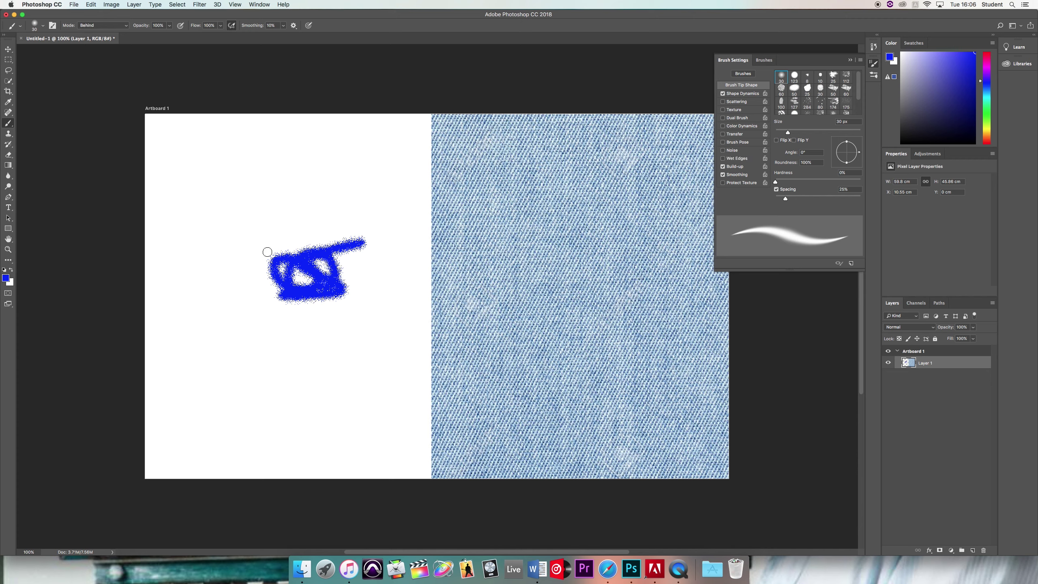
{"action": "mouse_move", "coordinate": [306, 196]}
{"action": "left_mouse_down"}
{"action": "mouse_move", "coordinate": [462, 211]}
{"action": "mouse_move", "coordinate": [360, 191]}
{"action": "mouse_move", "coordinate": [461, 196]}
{"action": "mouse_move", "coordinate": [388, 178]}
{"action": "left_mouse_up"}
Step: Set the brush mode to Clear and erase gaps through both blue strokes
{"action": "left_click", "coordinate": [97, 26]}
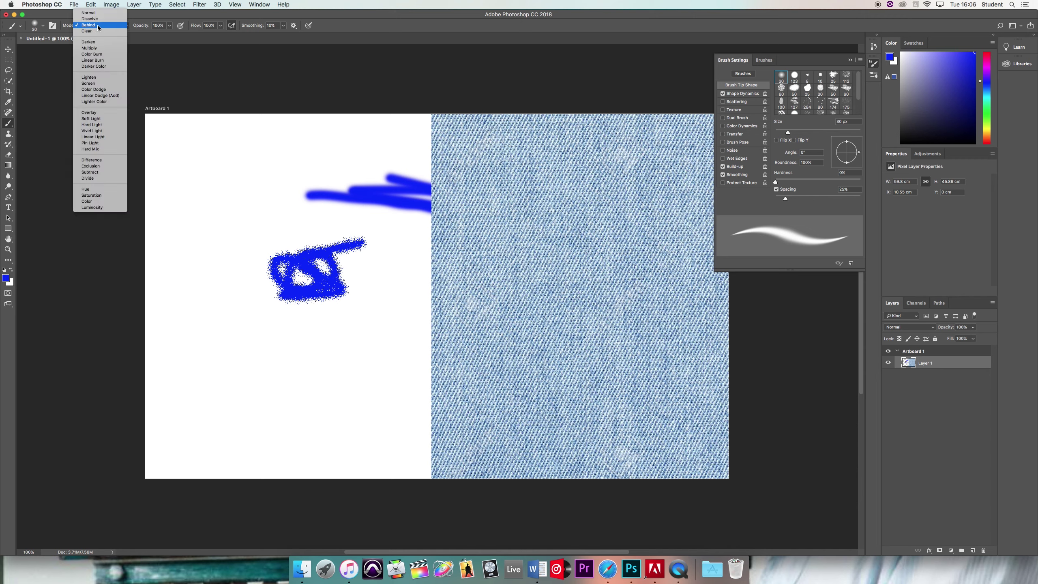
{"action": "left_click", "coordinate": [93, 33]}
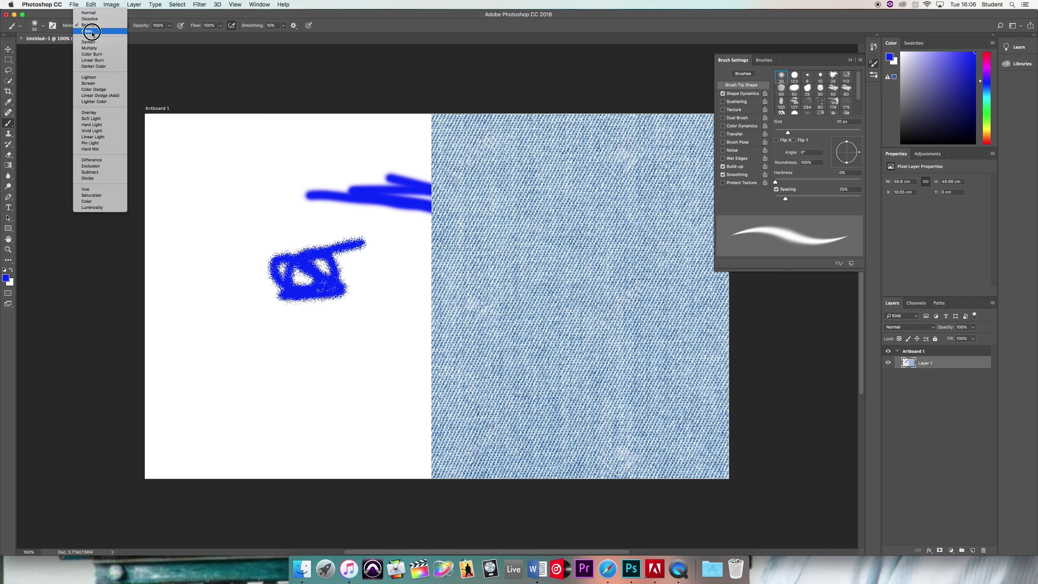
{"action": "mouse_move", "coordinate": [291, 282]}
{"action": "left_mouse_down"}
{"action": "mouse_move", "coordinate": [306, 250]}
{"action": "mouse_move", "coordinate": [268, 273]}
{"action": "mouse_move", "coordinate": [264, 258]}
{"action": "mouse_move", "coordinate": [331, 286]}
{"action": "mouse_move", "coordinate": [364, 263]}
{"action": "mouse_move", "coordinate": [257, 271]}
{"action": "mouse_move", "coordinate": [319, 266]}
{"action": "left_mouse_up"}
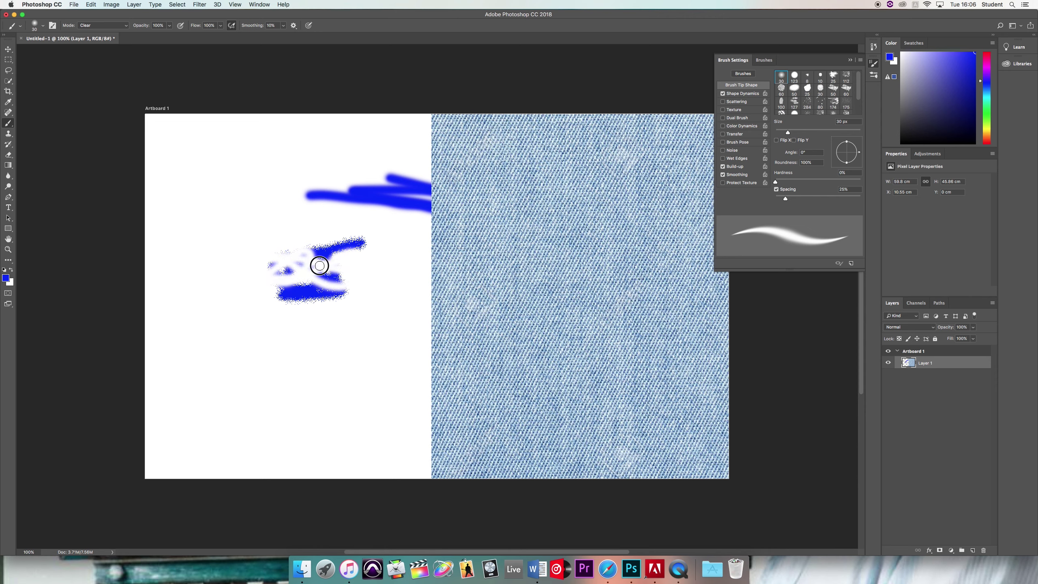
{"action": "mouse_move", "coordinate": [370, 215]}
{"action": "left_mouse_down"}
{"action": "mouse_move", "coordinate": [329, 177]}
{"action": "mouse_move", "coordinate": [322, 193]}
{"action": "mouse_move", "coordinate": [357, 191]}
{"action": "left_mouse_up"}
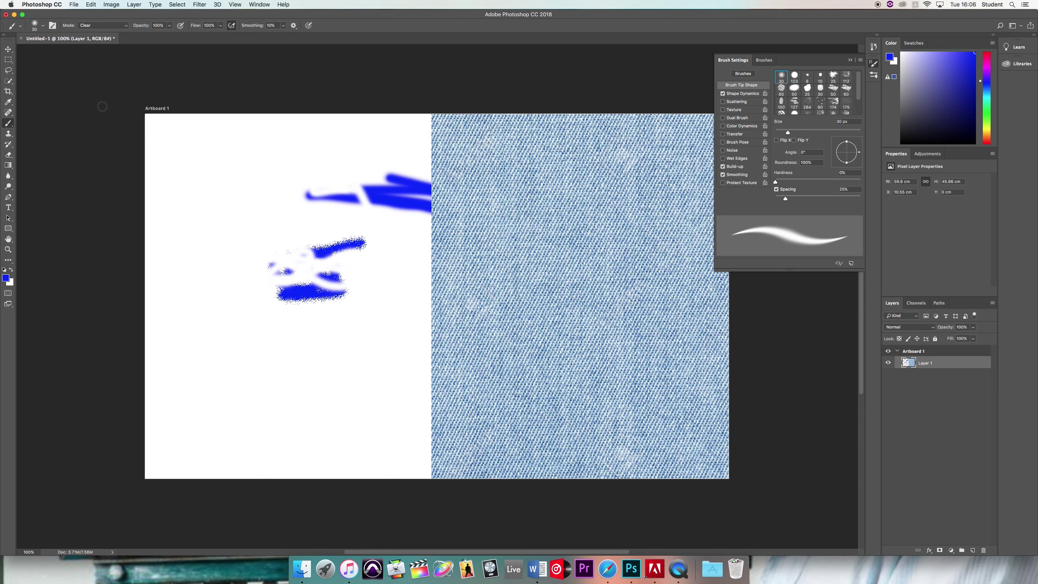
{"action": "left_click", "coordinate": [94, 30]}
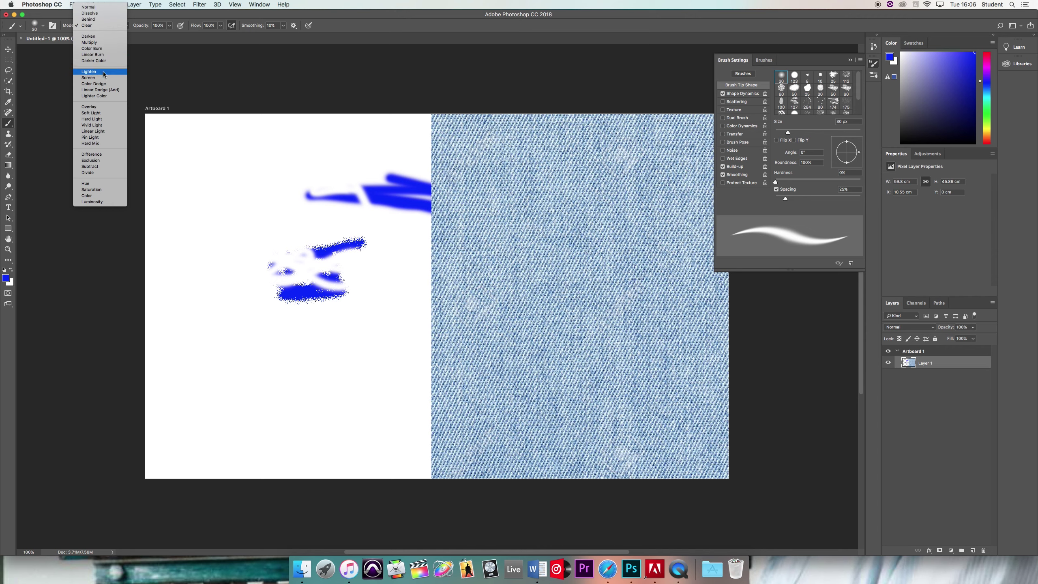
Step: Paint blue Overlay strokes on the denim, then a 250 px wash over the lower denim
{"action": "left_click", "coordinate": [100, 106]}
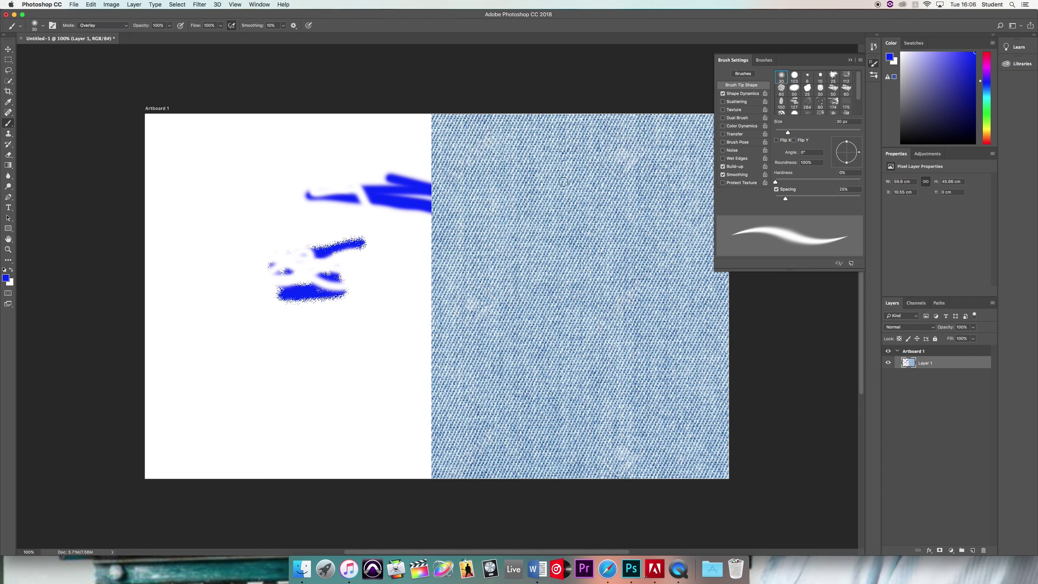
{"action": "mouse_move", "coordinate": [603, 170]}
{"action": "left_mouse_down"}
{"action": "mouse_move", "coordinate": [575, 198]}
{"action": "mouse_move", "coordinate": [450, 232]}
{"action": "mouse_move", "coordinate": [466, 198]}
{"action": "mouse_move", "coordinate": [548, 225]}
{"action": "mouse_move", "coordinate": [599, 262]}
{"action": "left_mouse_up"}
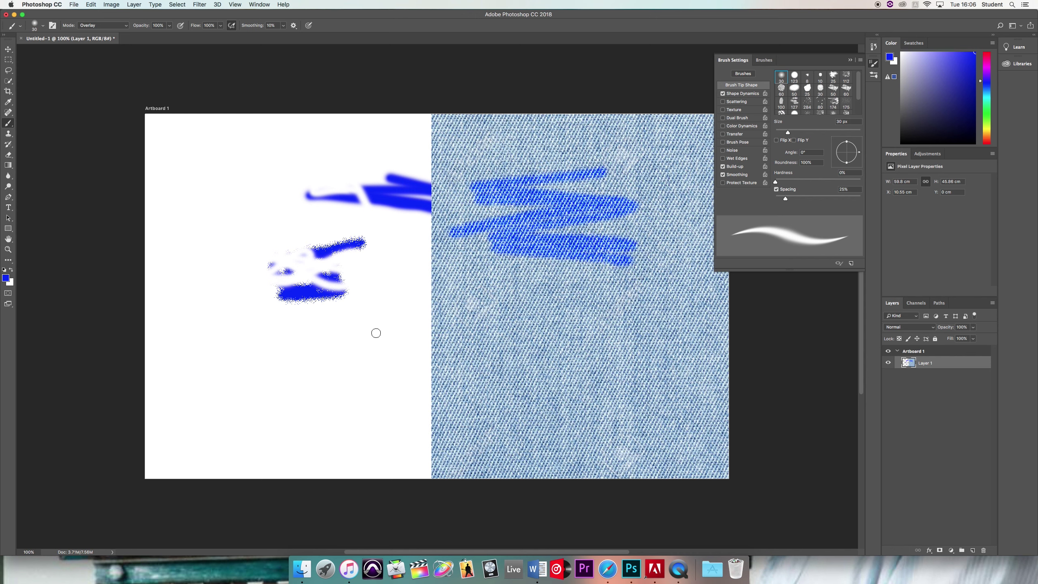
{"action": "key", "text": "bracketright"}
{"action": "key", "text": "bracketright"}
{"action": "key", "text": "bracketright"}
{"action": "key", "text": "bracketright"}
{"action": "key", "text": "bracketright"}
{"action": "key", "text": "bracketright"}
{"action": "key", "text": "bracketright"}
{"action": "key", "text": "bracketright"}
{"action": "key", "text": "bracketright"}
{"action": "key", "text": "bracketright"}
{"action": "key", "text": "bracketright"}
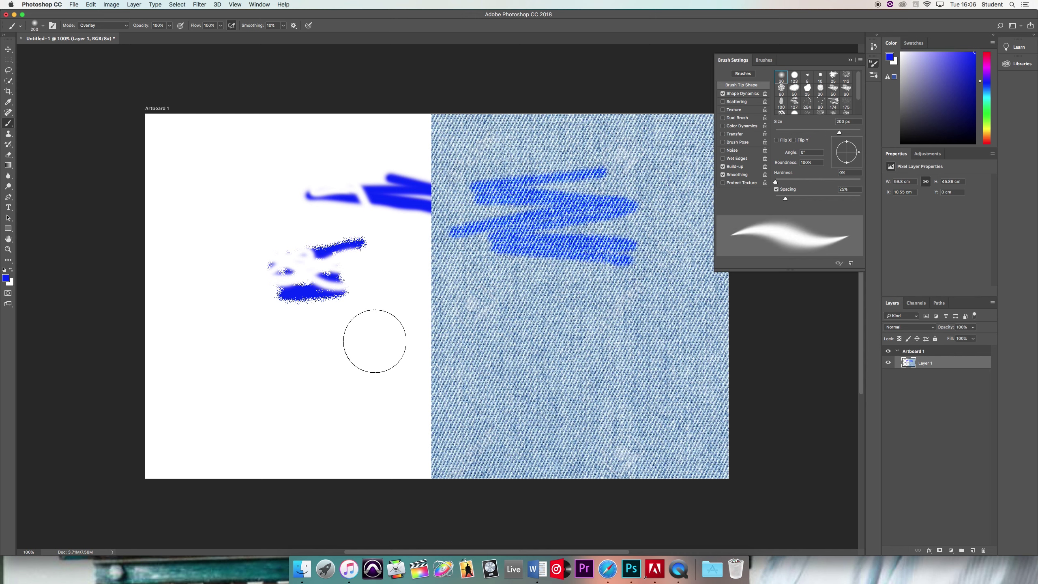
{"action": "key", "text": "bracketright"}
{"action": "mouse_move", "coordinate": [472, 435]}
{"action": "left_mouse_down"}
{"action": "mouse_move", "coordinate": [655, 425]}
{"action": "mouse_move", "coordinate": [736, 404]}
{"action": "mouse_move", "coordinate": [639, 367]}
{"action": "mouse_move", "coordinate": [440, 351]}
{"action": "mouse_move", "coordinate": [596, 309]}
{"action": "mouse_move", "coordinate": [790, 292]}
{"action": "mouse_move", "coordinate": [654, 251]}
{"action": "mouse_move", "coordinate": [483, 237]}
{"action": "mouse_move", "coordinate": [546, 170]}
{"action": "mouse_move", "coordinate": [755, 173]}
{"action": "mouse_move", "coordinate": [544, 138]}
{"action": "mouse_move", "coordinate": [482, 156]}
{"action": "mouse_move", "coordinate": [461, 245]}
{"action": "mouse_move", "coordinate": [460, 439]}
{"action": "mouse_move", "coordinate": [479, 493]}
{"action": "mouse_move", "coordinate": [583, 478]}
{"action": "mouse_move", "coordinate": [669, 415]}
{"action": "mouse_move", "coordinate": [515, 411]}
{"action": "mouse_move", "coordinate": [753, 419]}
{"action": "mouse_move", "coordinate": [572, 411]}
{"action": "mouse_move", "coordinate": [570, 436]}
{"action": "left_mouse_up"}
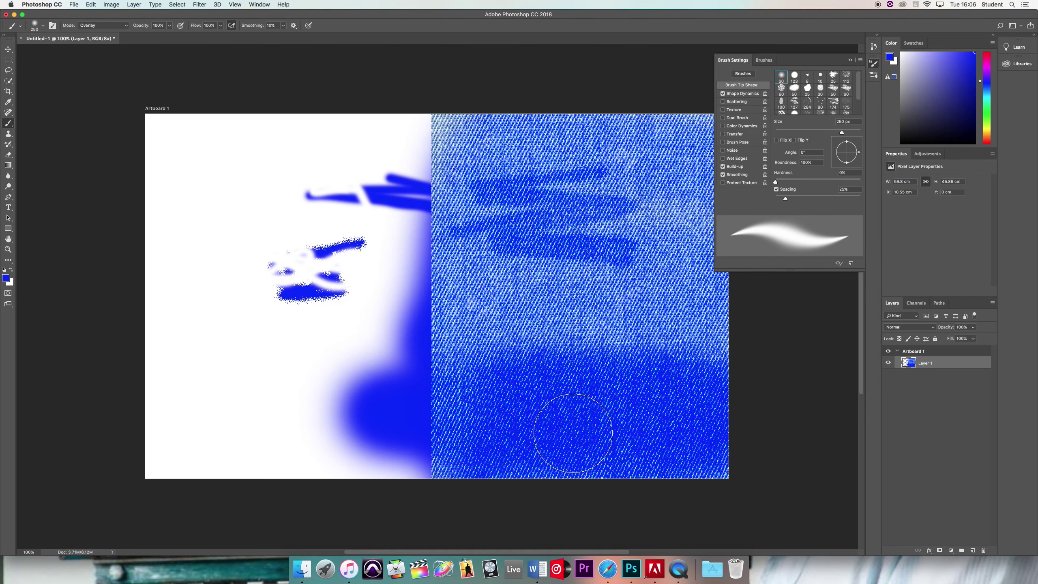
Step: Undo all the blue paint and close the brush settings panel
{"action": "key", "text": "super+alt+z"}
{"action": "key", "text": "super+alt+z"}
{"action": "key", "text": "super+alt+z"}
{"action": "key", "text": "super+alt+z"}
{"action": "key", "text": "super+alt+z"}
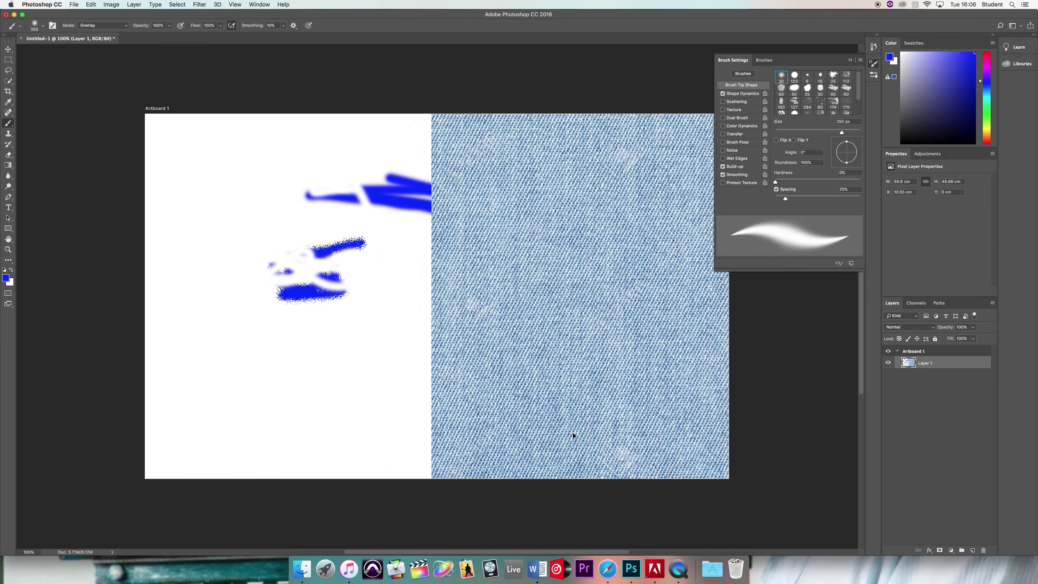
{"action": "key", "text": "super+alt+z"}
{"action": "key", "text": "super+alt+z"}
{"action": "key", "text": "super+alt+z"}
{"action": "key", "text": "super+alt+z"}
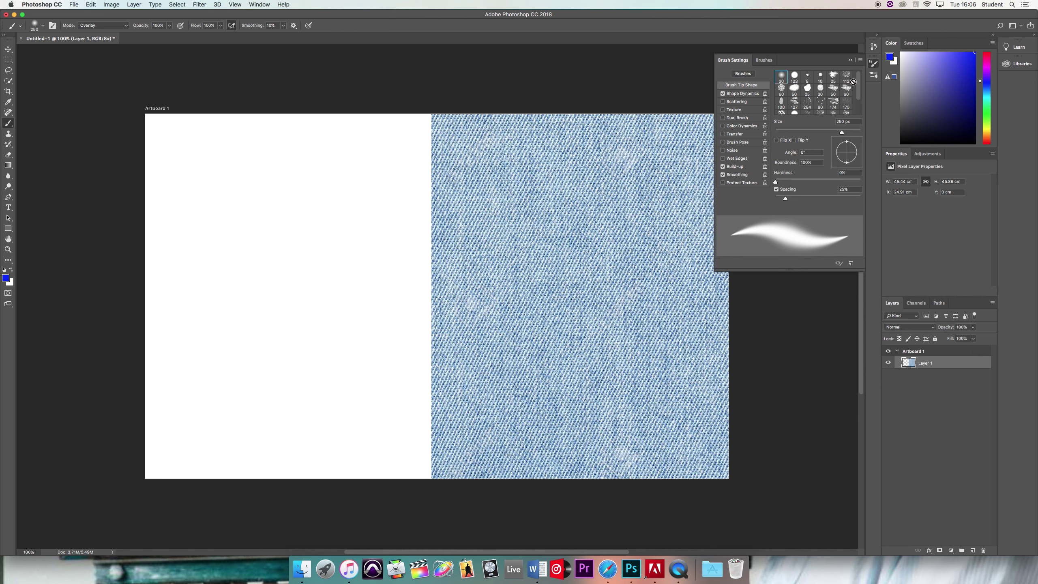
{"action": "left_click", "coordinate": [872, 63]}
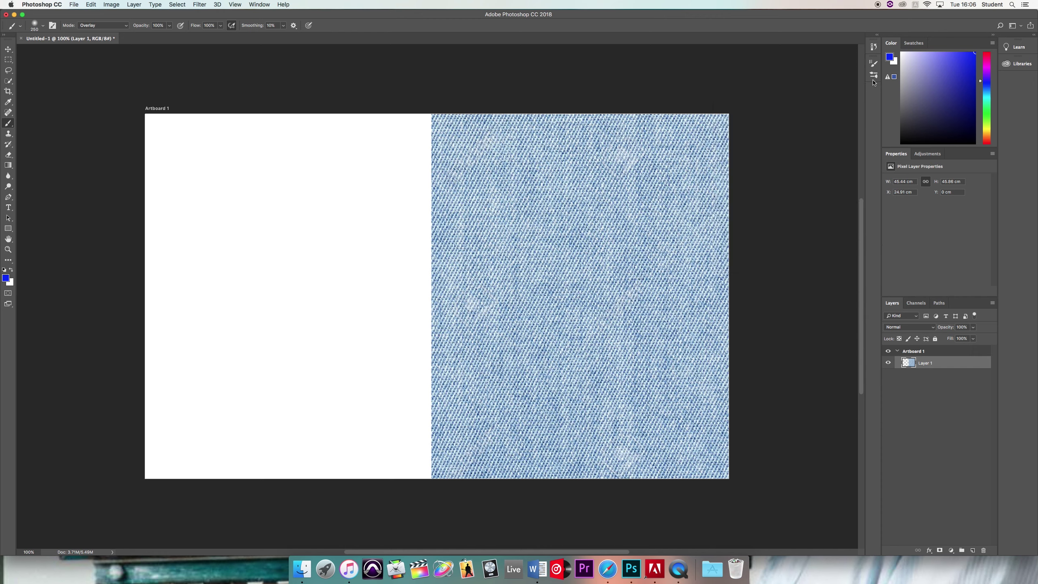
Step: Open the Brushes preset library and expand the General and Dry Media Brushes folders
{"action": "left_click", "coordinate": [873, 63]}
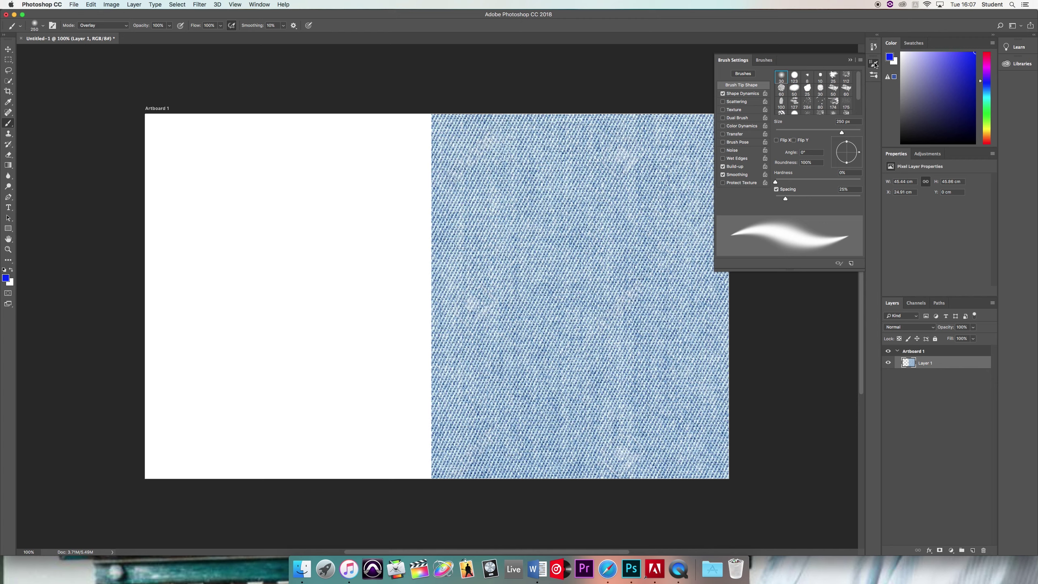
{"action": "left_click", "coordinate": [874, 77]}
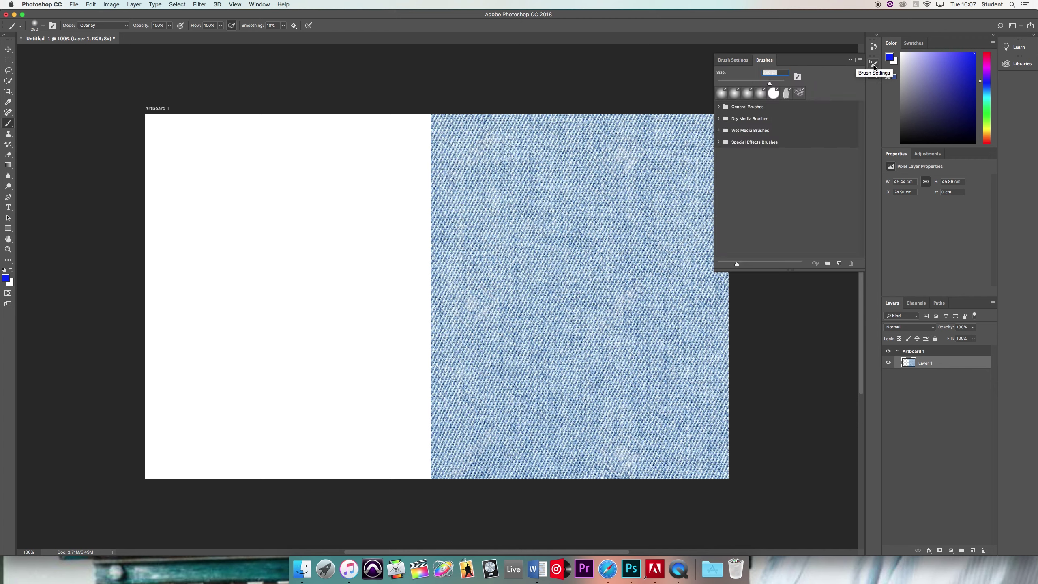
{"action": "left_click", "coordinate": [719, 107]}
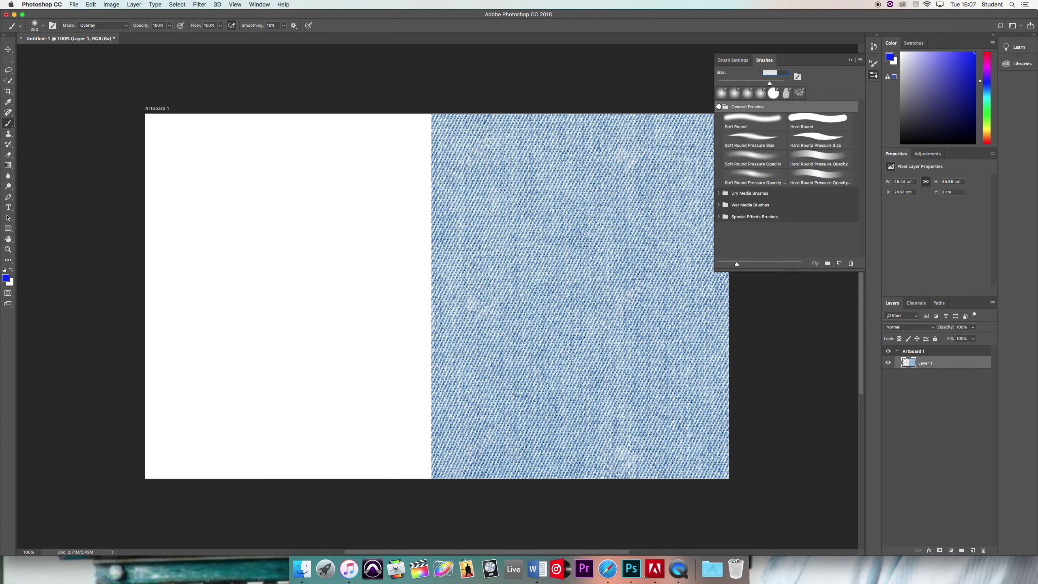
{"action": "left_click", "coordinate": [719, 194]}
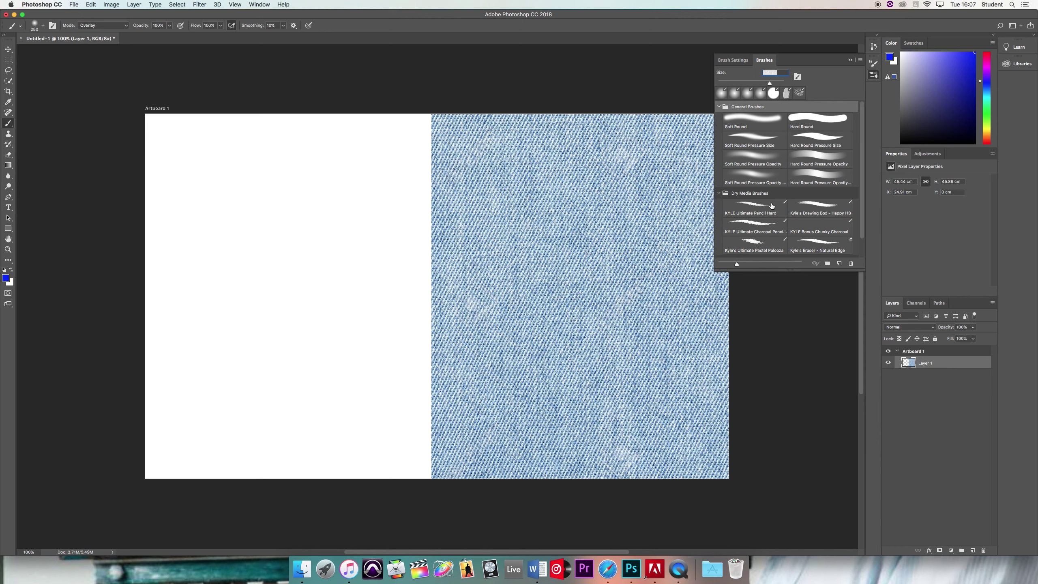
Step: Expand the Special Effects and Wet Media Brushes folders and scroll through the presets
{"action": "scroll", "coordinate": [771, 205], "scroll_direction": "down", "scroll_amount": 2}
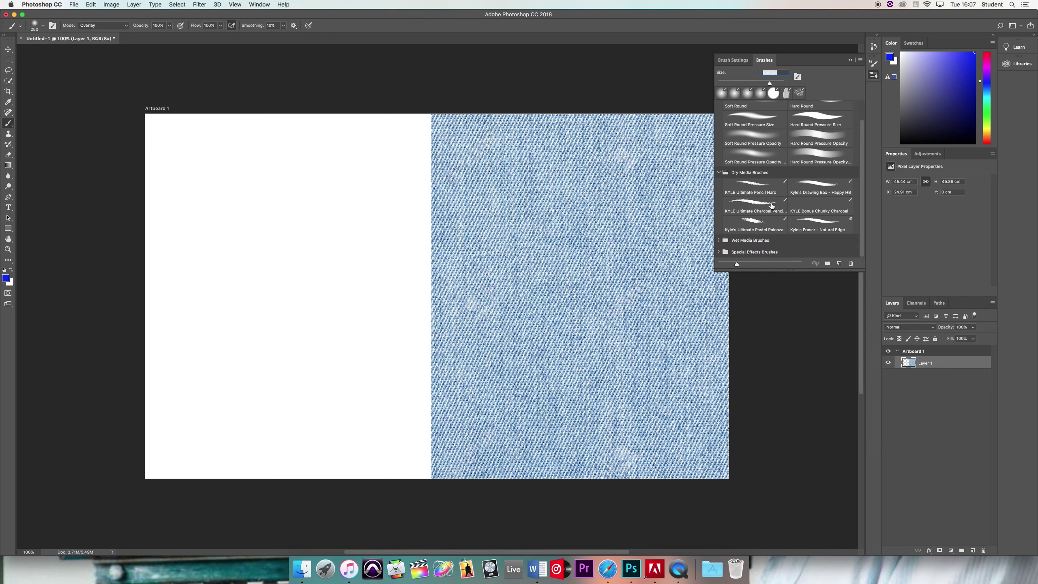
{"action": "left_click", "coordinate": [746, 252]}
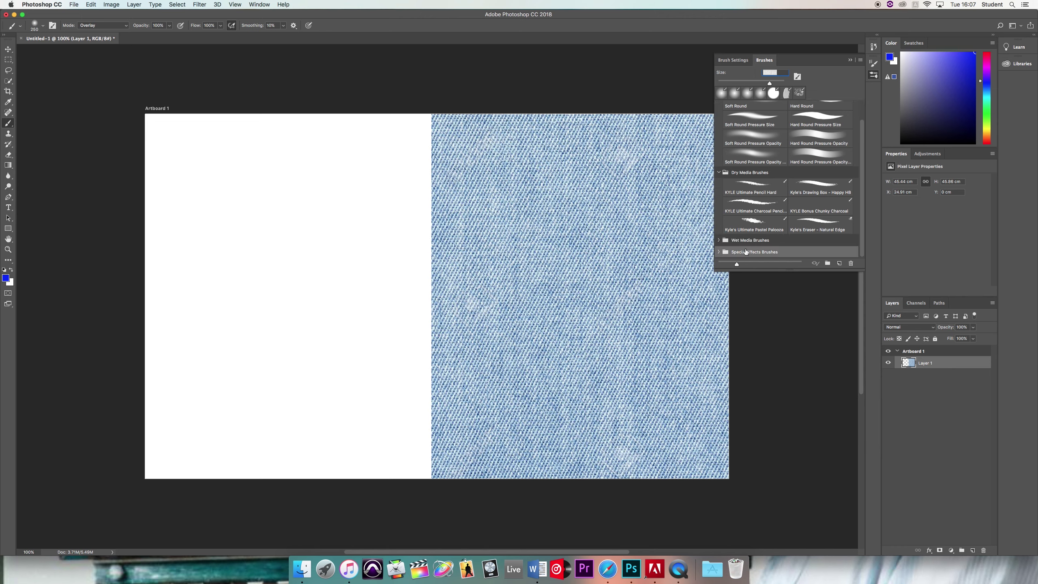
{"action": "left_click", "coordinate": [719, 254]}
{"action": "left_click", "coordinate": [720, 240]}
{"action": "scroll", "coordinate": [765, 235], "scroll_direction": "down", "scroll_amount": 5}
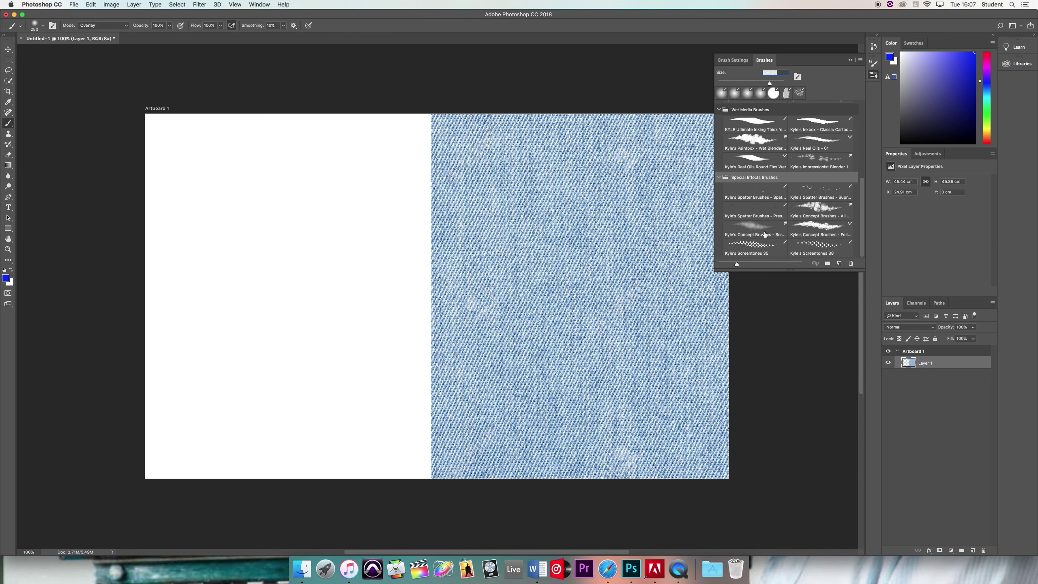
{"action": "scroll", "coordinate": [765, 234], "scroll_direction": "up", "scroll_amount": 5}
{"action": "scroll", "coordinate": [765, 234], "scroll_direction": "down", "scroll_amount": 5}
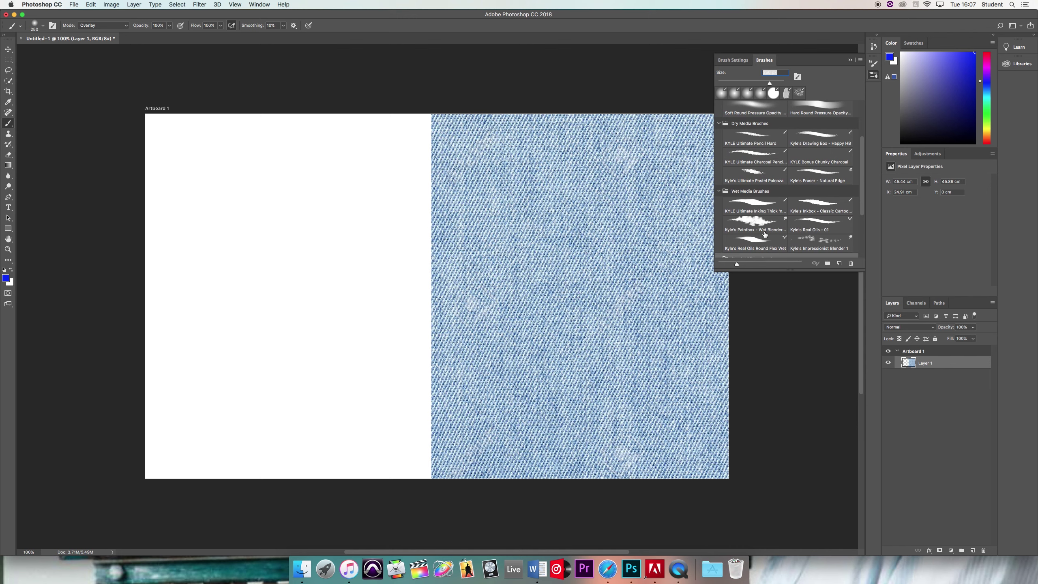
{"action": "scroll", "coordinate": [765, 234], "scroll_direction": "up", "scroll_amount": 5}
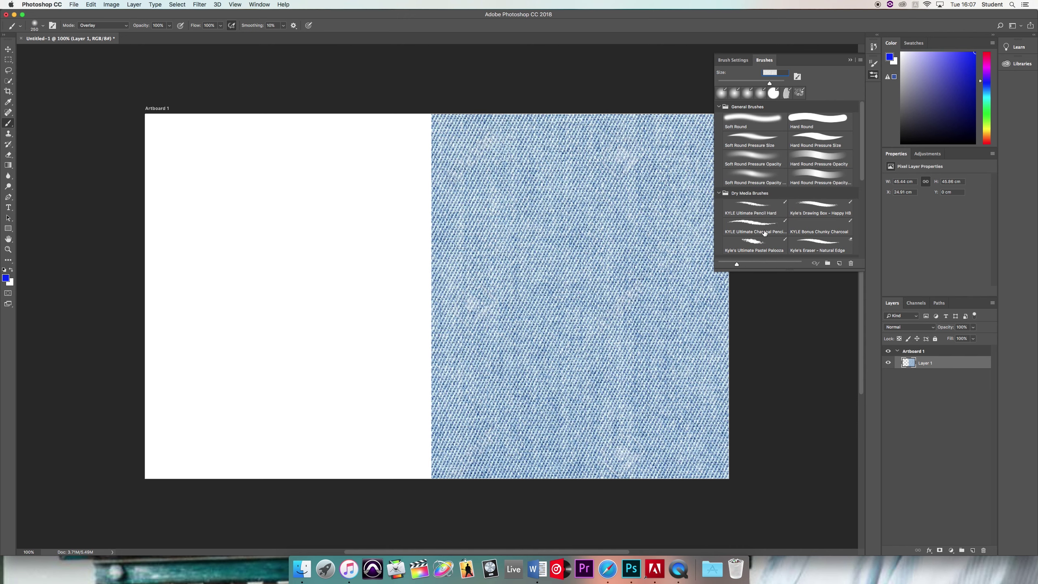
Step: Open and cancel the New Group and New Brush preset dialogs
{"action": "left_click", "coordinate": [827, 264]}
{"action": "left_click", "coordinate": [593, 280]}
{"action": "left_click", "coordinate": [840, 264]}
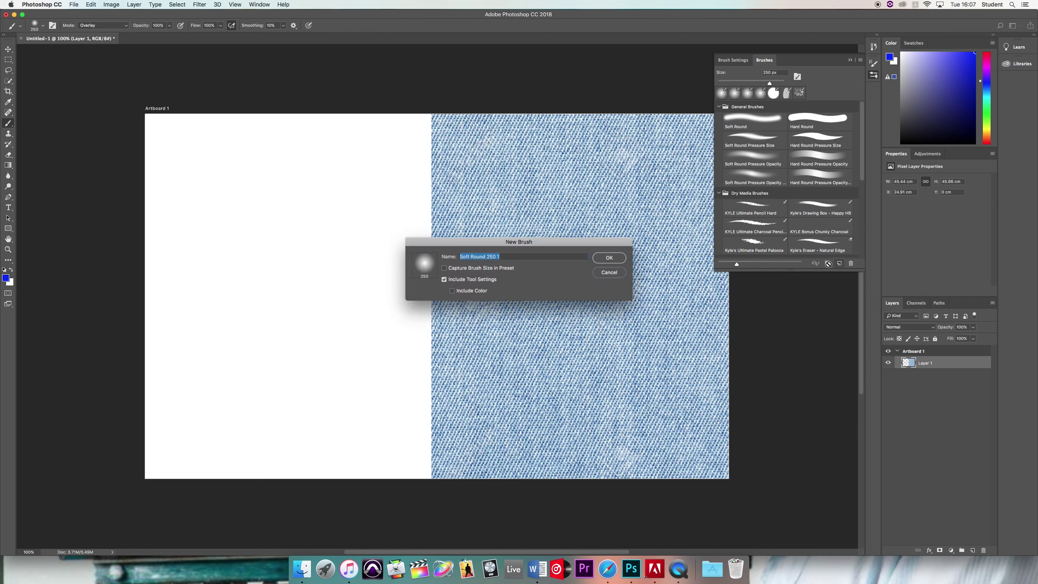
{"action": "left_click", "coordinate": [608, 273]}
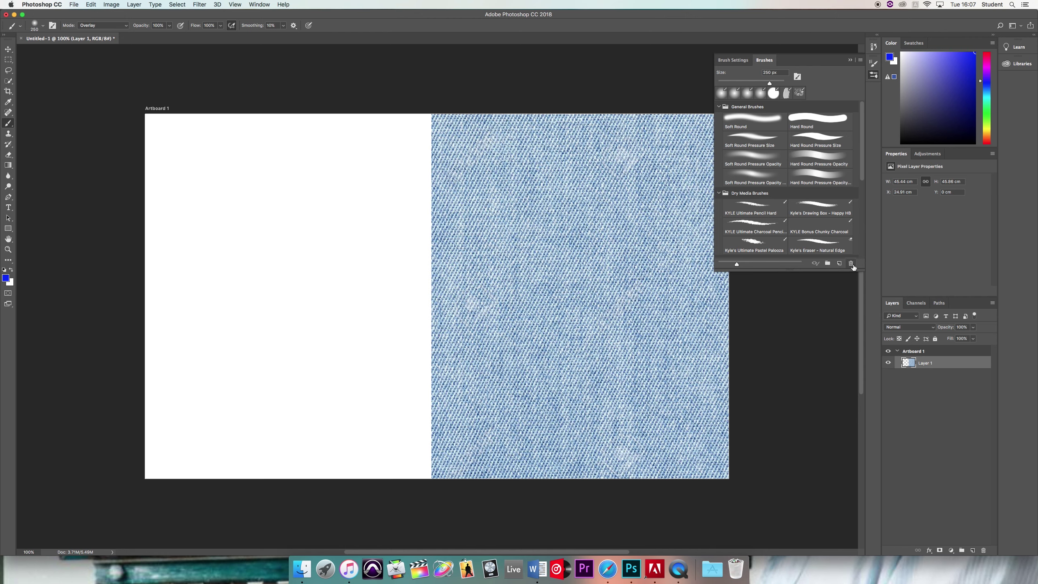
Step: Select the Soft Round brush preset and return to the Brush Settings tip options
{"action": "left_click", "coordinate": [768, 140]}
{"action": "left_click", "coordinate": [758, 121]}
{"action": "left_click", "coordinate": [738, 62]}
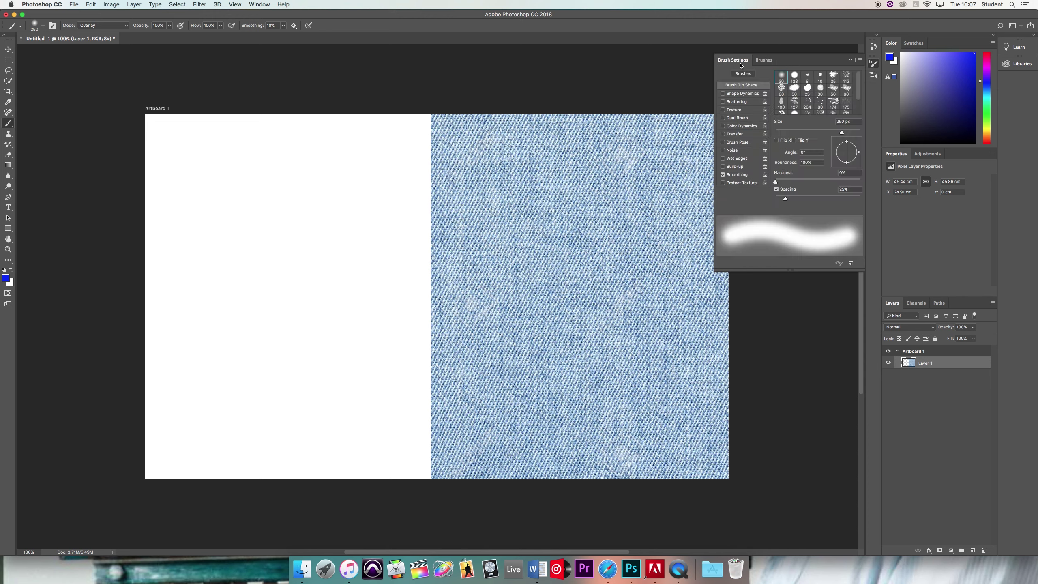
Step: Enable Shape Dynamics with 100% size jitter, test it with an S stroke, then undo
{"action": "left_click", "coordinate": [734, 95]}
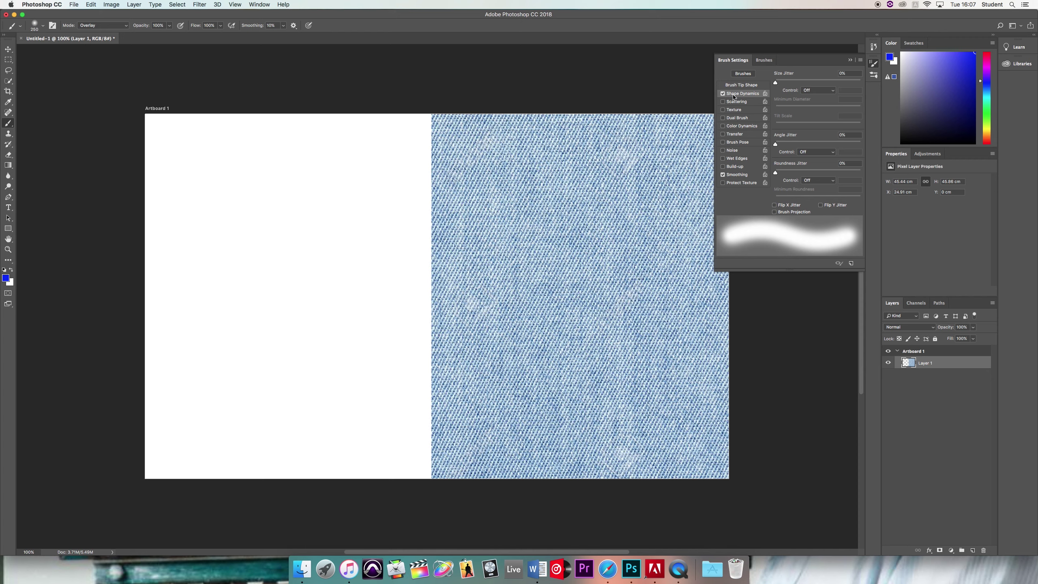
{"action": "left_click_drag", "start_coordinate": [775, 83], "coordinate": [862, 84]}
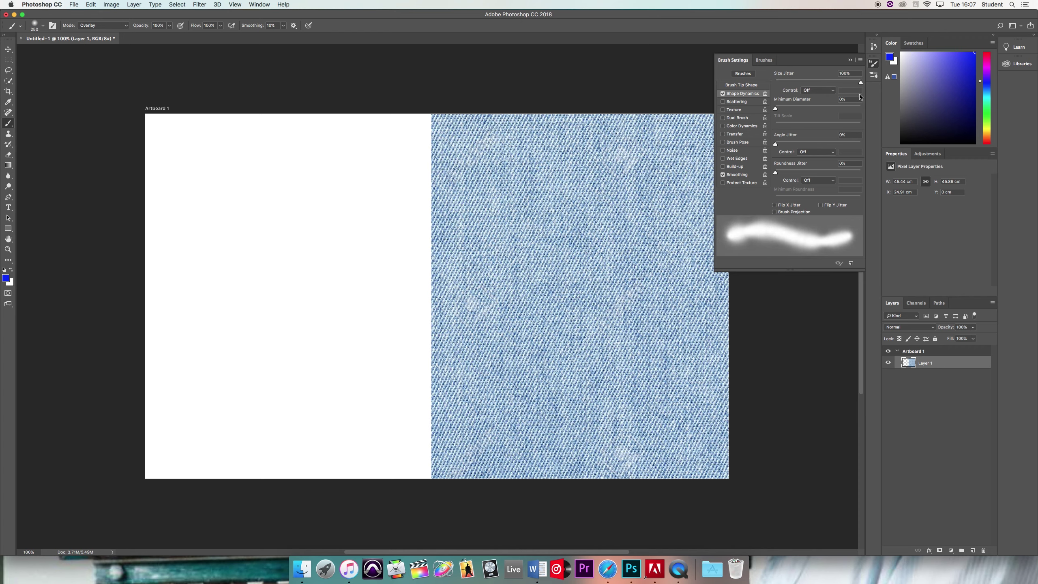
{"action": "mouse_move", "coordinate": [267, 249]}
{"action": "left_mouse_down"}
{"action": "mouse_move", "coordinate": [297, 276]}
{"action": "mouse_move", "coordinate": [337, 355]}
{"action": "mouse_move", "coordinate": [245, 324]}
{"action": "left_mouse_up"}
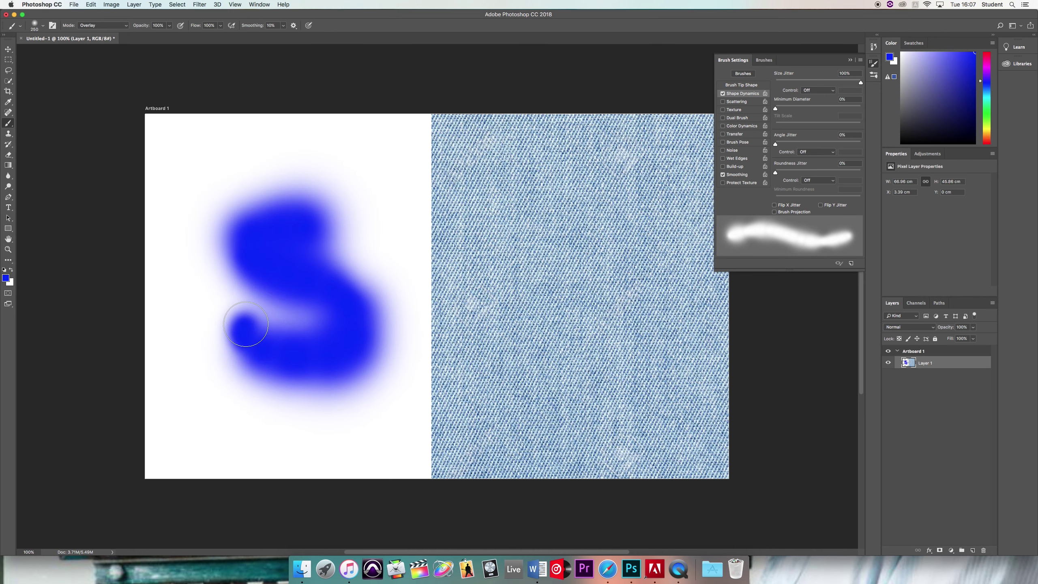
{"action": "key", "text": "super+z"}
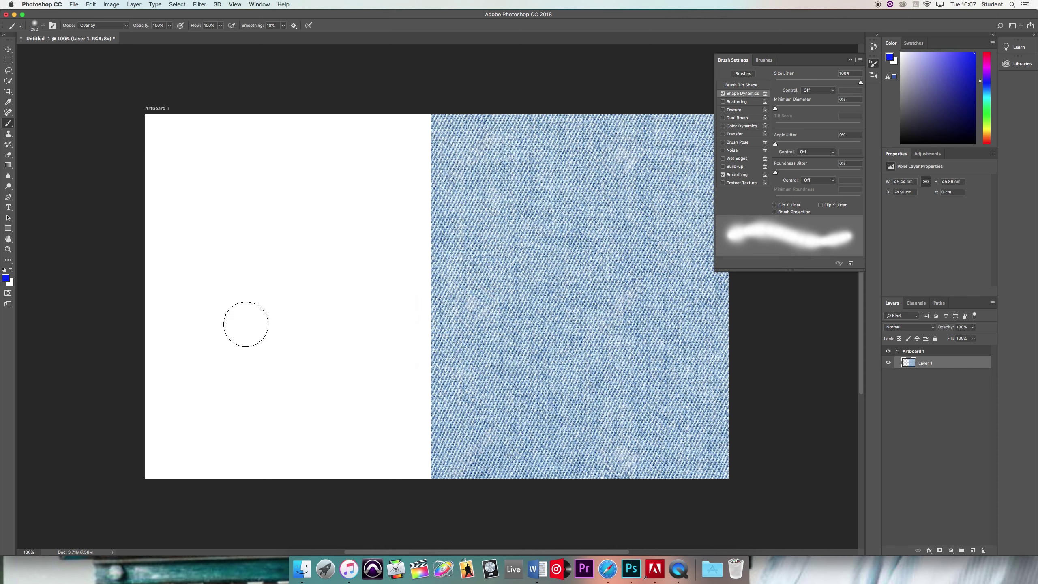
Step: Test a thinner jittered S stroke and undo it, then adjust Minimum Diameter and Roundness Jitter
{"action": "key", "text": "bracketleft"}
{"action": "key", "text": "bracketleft"}
{"action": "key", "text": "bracketleft"}
{"action": "key", "text": "bracketleft"}
{"action": "key", "text": "bracketleft"}
{"action": "key", "text": "bracketleft"}
{"action": "key", "text": "bracketleft"}
{"action": "key", "text": "bracketleft"}
{"action": "key", "text": "bracketleft"}
{"action": "key", "text": "bracketleft"}
{"action": "key", "text": "bracketleft"}
{"action": "key", "text": "bracketleft"}
{"action": "key", "text": "bracketleft"}
{"action": "key", "text": "bracketleft"}
{"action": "key", "text": "bracketleft"}
{"action": "key", "text": "bracketleft"}
{"action": "key", "text": "bracketleft"}
{"action": "key", "text": "bracketleft"}
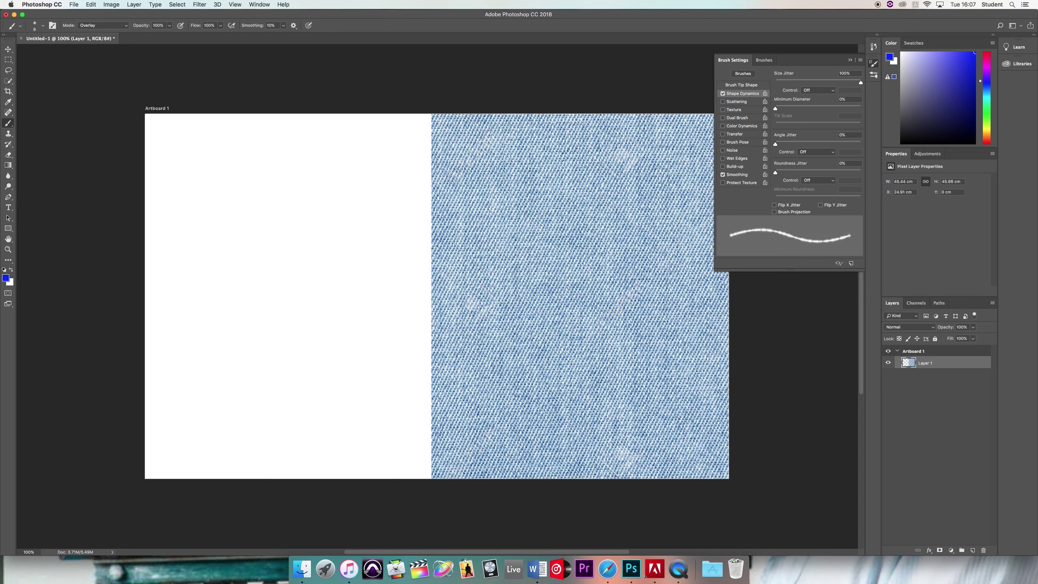
{"action": "mouse_move", "coordinate": [364, 203]}
{"action": "left_mouse_down"}
{"action": "mouse_move", "coordinate": [231, 232]}
{"action": "mouse_move", "coordinate": [229, 294]}
{"action": "left_mouse_up"}
{"action": "key", "text": "bracketright"}
{"action": "key", "text": "bracketright"}
{"action": "key", "text": "bracketright"}
{"action": "key", "text": "bracketright"}
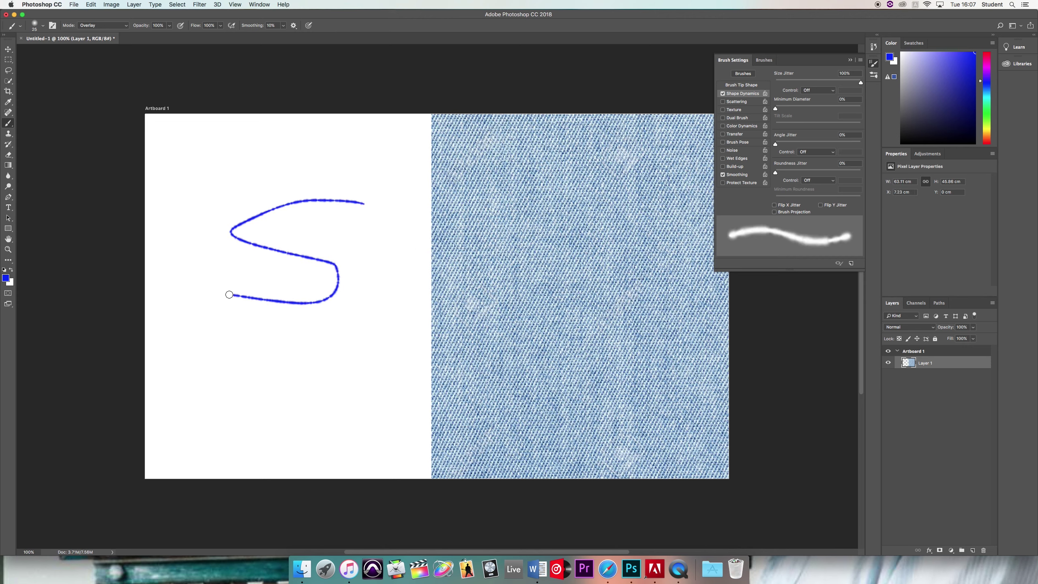
{"action": "key", "text": "bracketright"}
{"action": "key", "text": "super+z"}
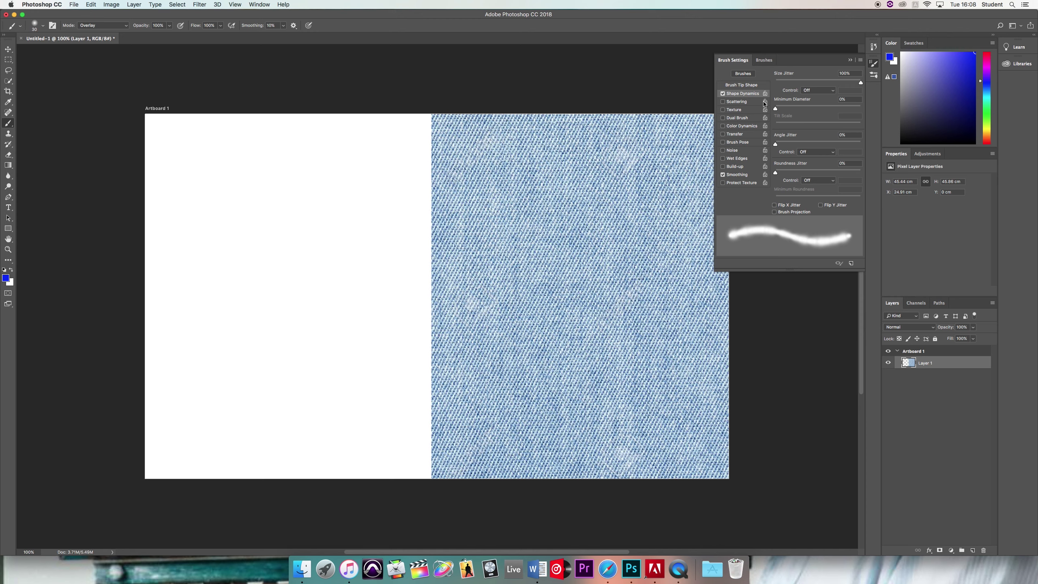
{"action": "mouse_move", "coordinate": [776, 109]}
{"action": "left_mouse_down"}
{"action": "mouse_move", "coordinate": [800, 109]}
{"action": "mouse_move", "coordinate": [776, 113]}
{"action": "left_mouse_up"}
{"action": "mouse_move", "coordinate": [775, 175]}
{"action": "left_mouse_down"}
{"action": "mouse_move", "coordinate": [821, 172]}
{"action": "mouse_move", "coordinate": [772, 172]}
{"action": "left_mouse_up"}
Step: Enable Scattering, increase Scatter and set Count to 4, painting scattered test strokes
{"action": "left_click", "coordinate": [737, 102]}
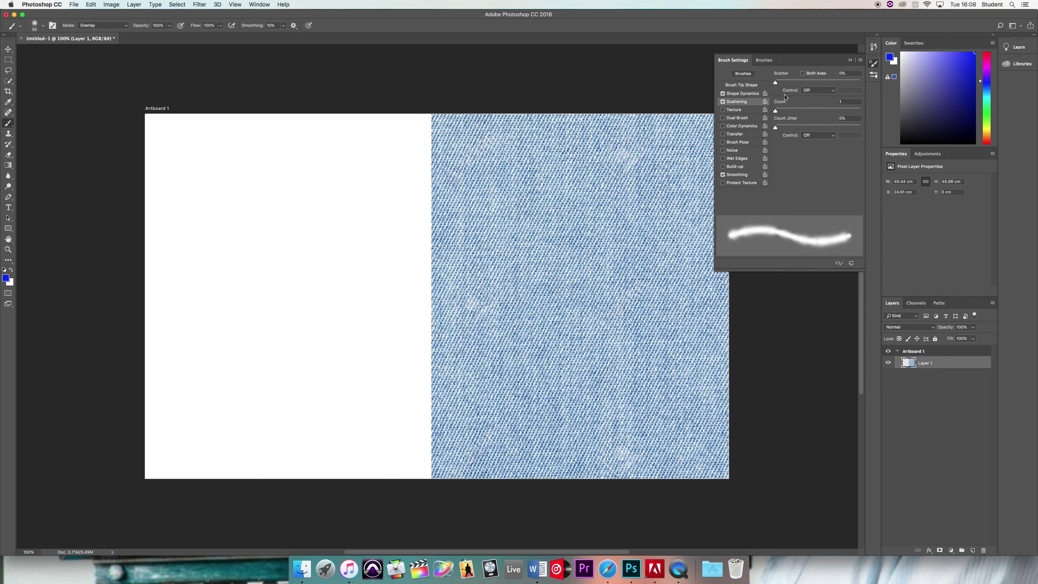
{"action": "left_click_drag", "start_coordinate": [775, 83], "coordinate": [800, 83]}
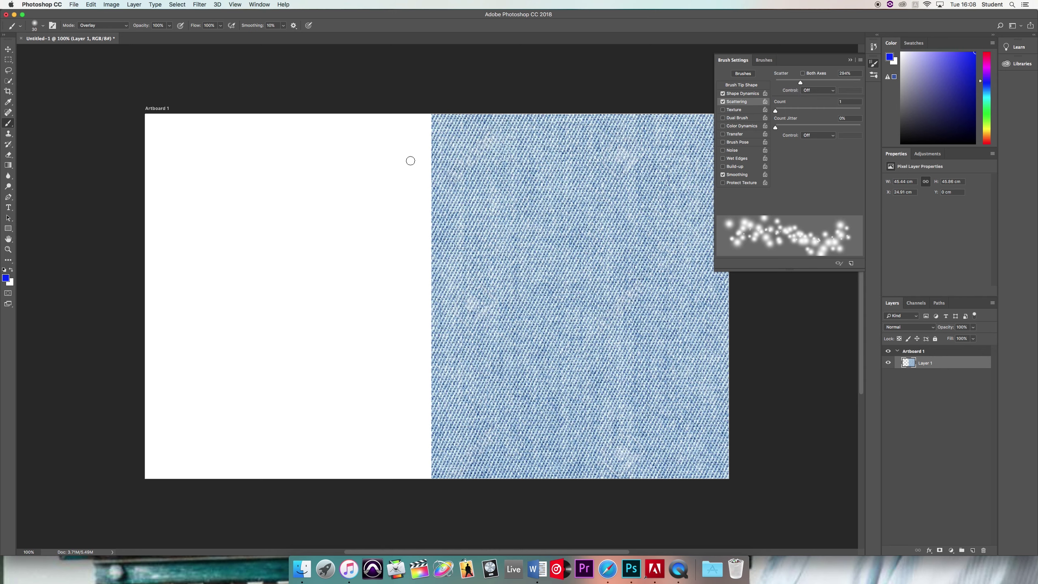
{"action": "mouse_move", "coordinate": [337, 172]}
{"action": "left_mouse_down"}
{"action": "mouse_move", "coordinate": [184, 197]}
{"action": "mouse_move", "coordinate": [366, 294]}
{"action": "mouse_move", "coordinate": [312, 332]}
{"action": "mouse_move", "coordinate": [196, 310]}
{"action": "left_mouse_up"}
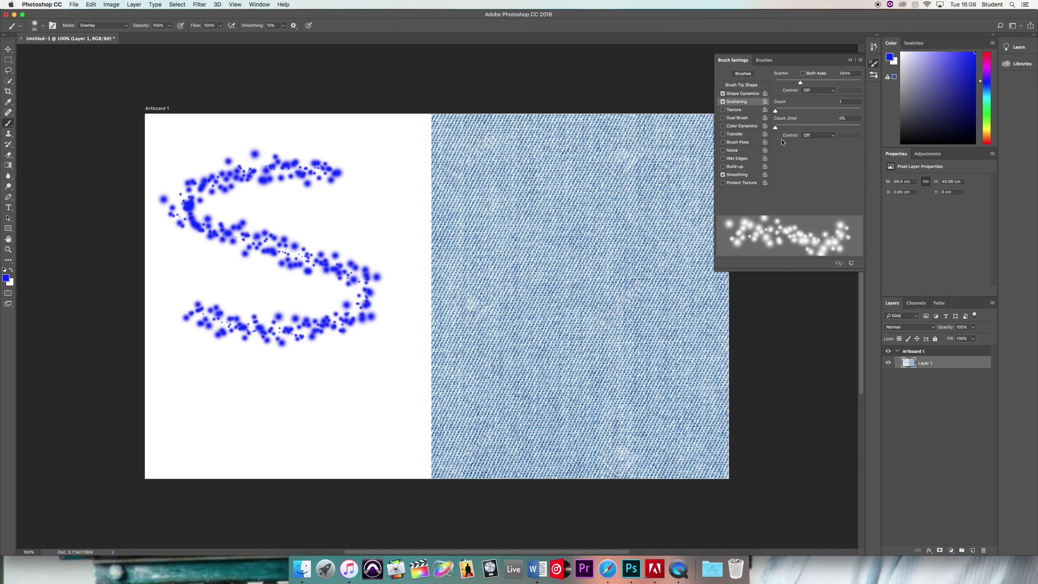
{"action": "left_click_drag", "start_coordinate": [776, 111], "coordinate": [799, 114]}
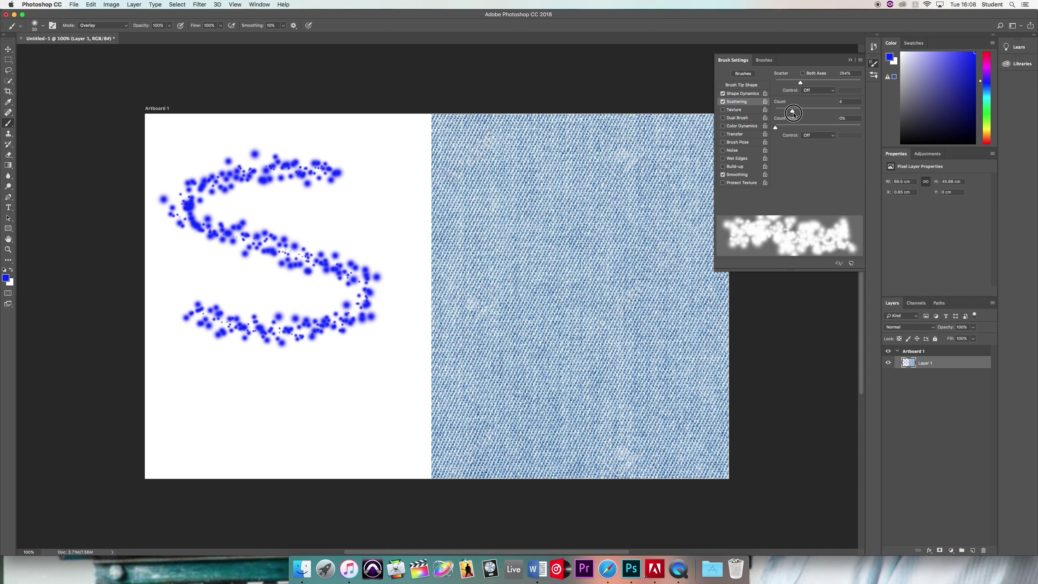
{"action": "mouse_move", "coordinate": [328, 215]}
{"action": "left_mouse_down"}
{"action": "mouse_move", "coordinate": [322, 229]}
{"action": "mouse_move", "coordinate": [397, 350]}
{"action": "mouse_move", "coordinate": [245, 380]}
{"action": "left_mouse_up"}
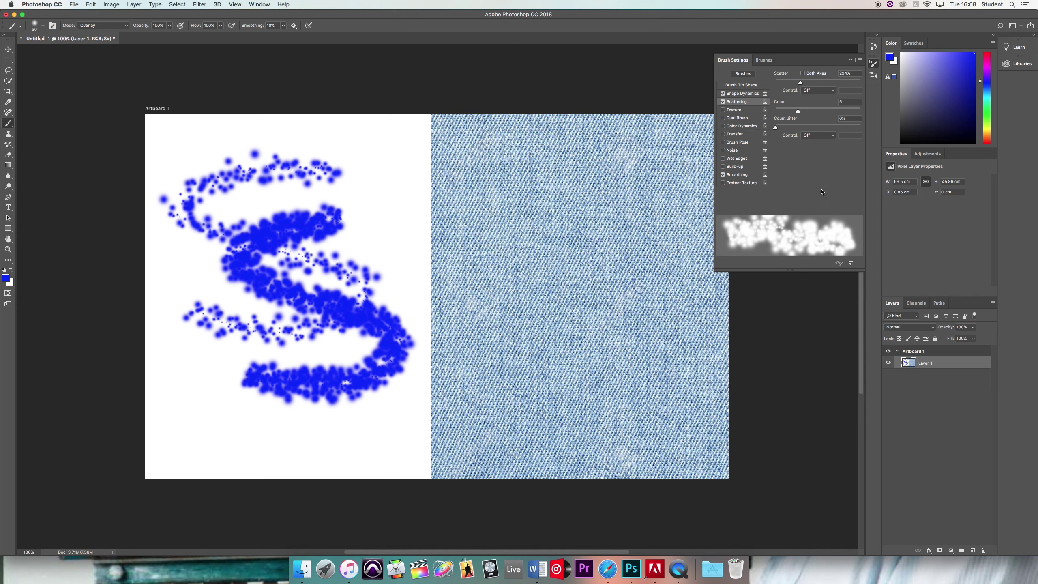
Step: Add Count Jitter and paint a dense stroke, then undo all strokes and disable Scattering
{"action": "left_click_drag", "start_coordinate": [775, 127], "coordinate": [809, 128]}
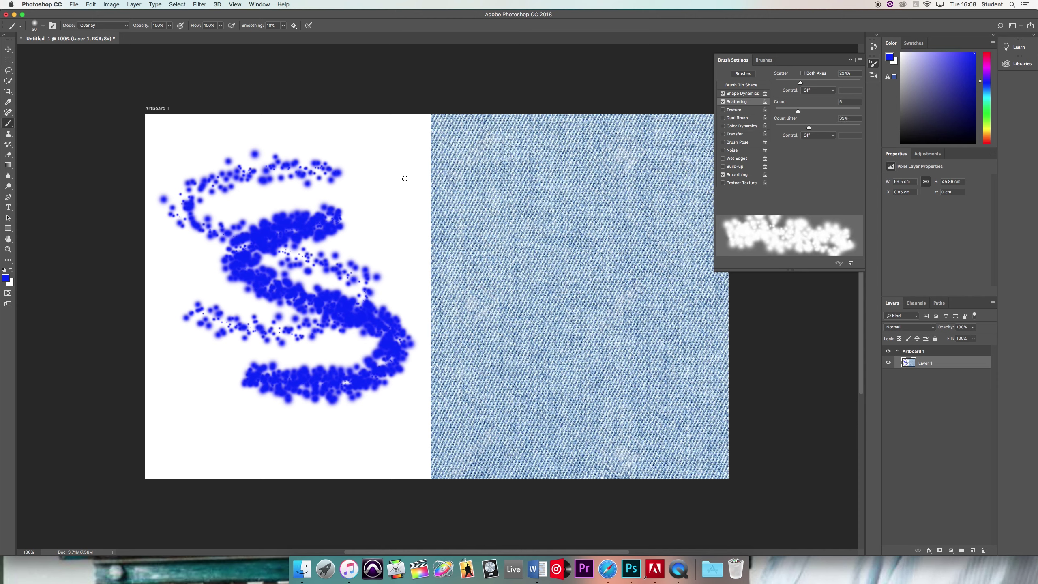
{"action": "mouse_move", "coordinate": [413, 160]}
{"action": "left_mouse_down"}
{"action": "mouse_move", "coordinate": [282, 157]}
{"action": "mouse_move", "coordinate": [246, 242]}
{"action": "mouse_move", "coordinate": [510, 410]}
{"action": "mouse_move", "coordinate": [241, 355]}
{"action": "mouse_move", "coordinate": [681, 292]}
{"action": "mouse_move", "coordinate": [336, 245]}
{"action": "left_mouse_up"}
{"action": "key", "text": "super+alt+z"}
{"action": "key", "text": "super+alt+z"}
{"action": "key", "text": "super+alt+z"}
{"action": "key", "text": "super+alt+z"}
{"action": "key", "text": "super+alt+z"}
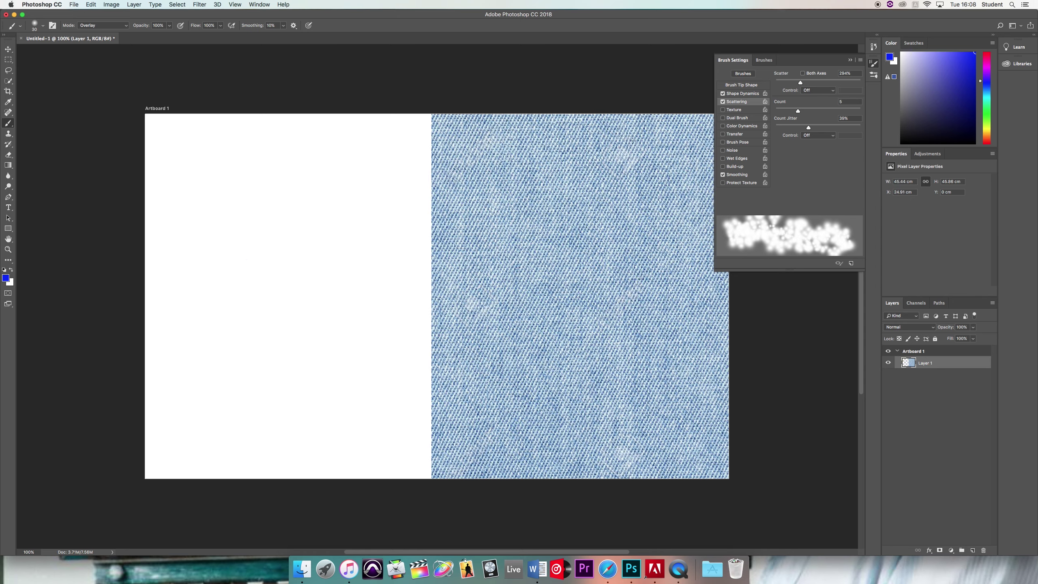
{"action": "left_click", "coordinate": [724, 103]}
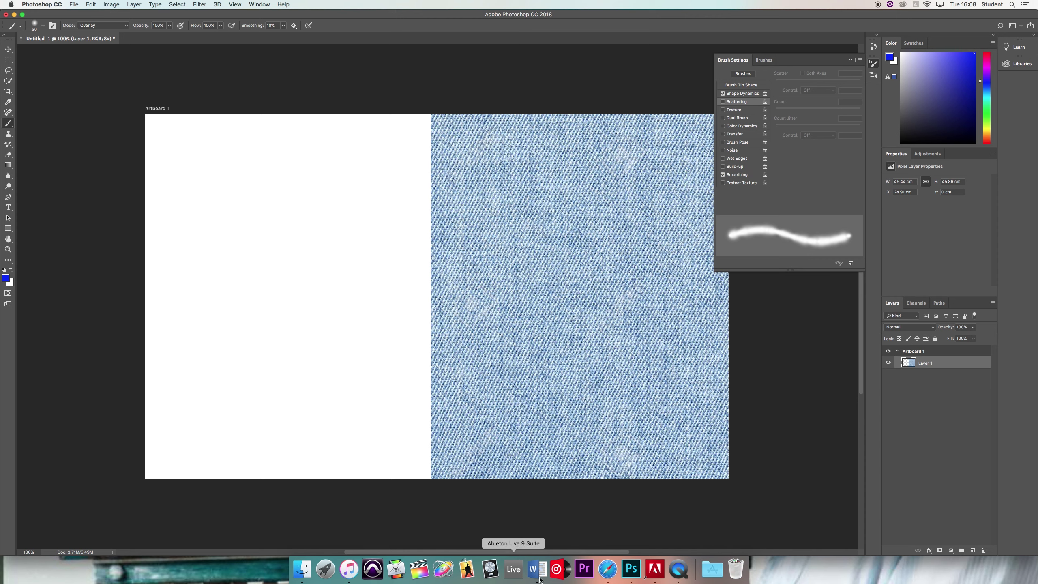
Step: Switch to QuickTime Player from the Dock and bring up its Screen Recording window
{"action": "left_click", "coordinate": [678, 569]}
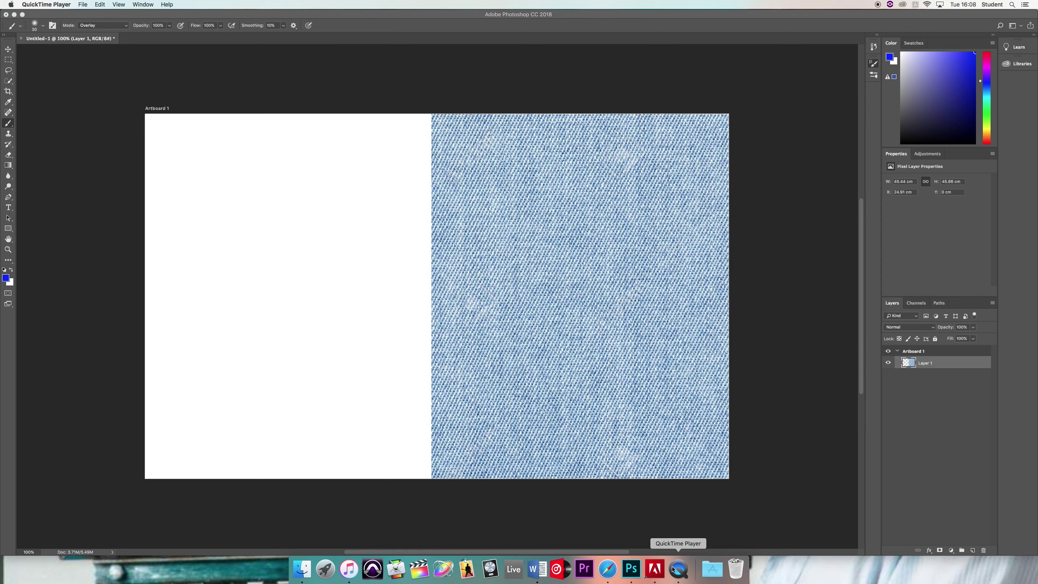
{"action": "left_click", "coordinate": [676, 568]}
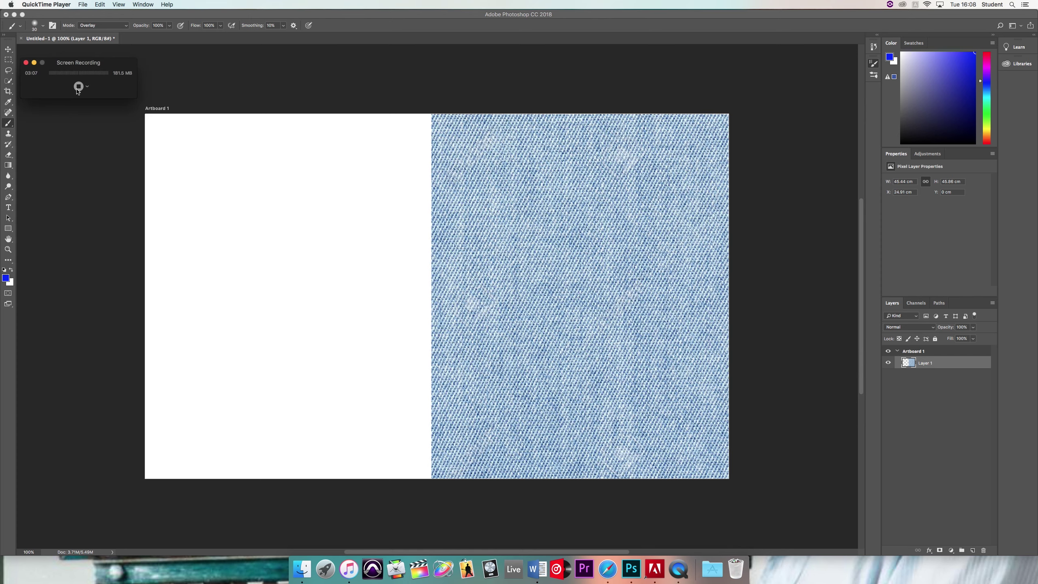